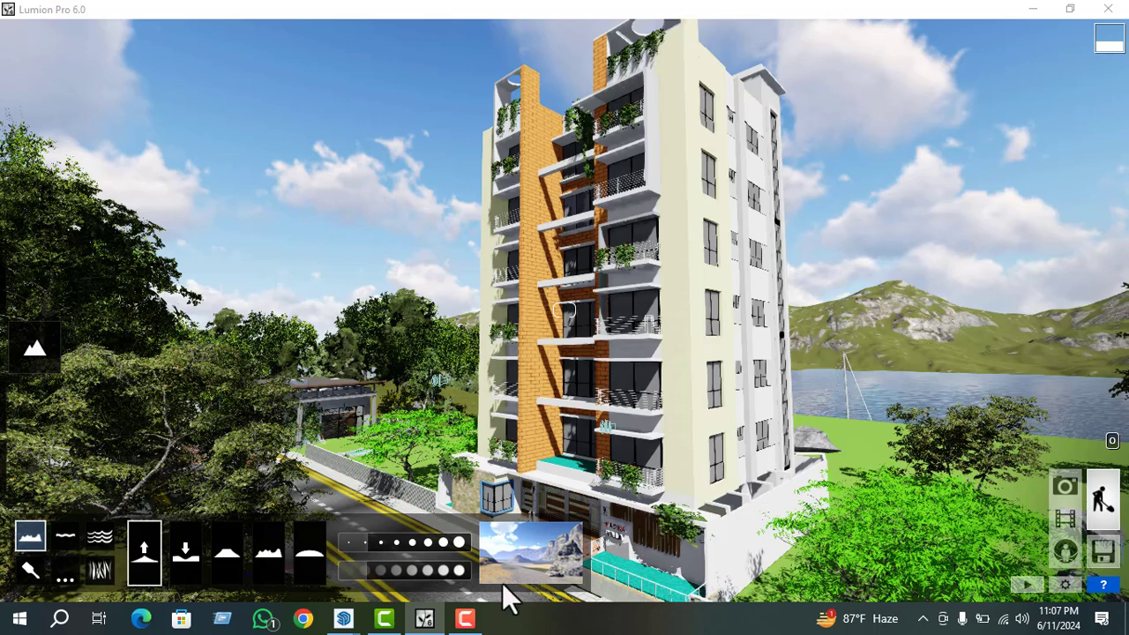
- Lower the rocky hills beyond the lake to near shoreline level, using the largest terrain brush size at maximum speed
left_click(442, 540)
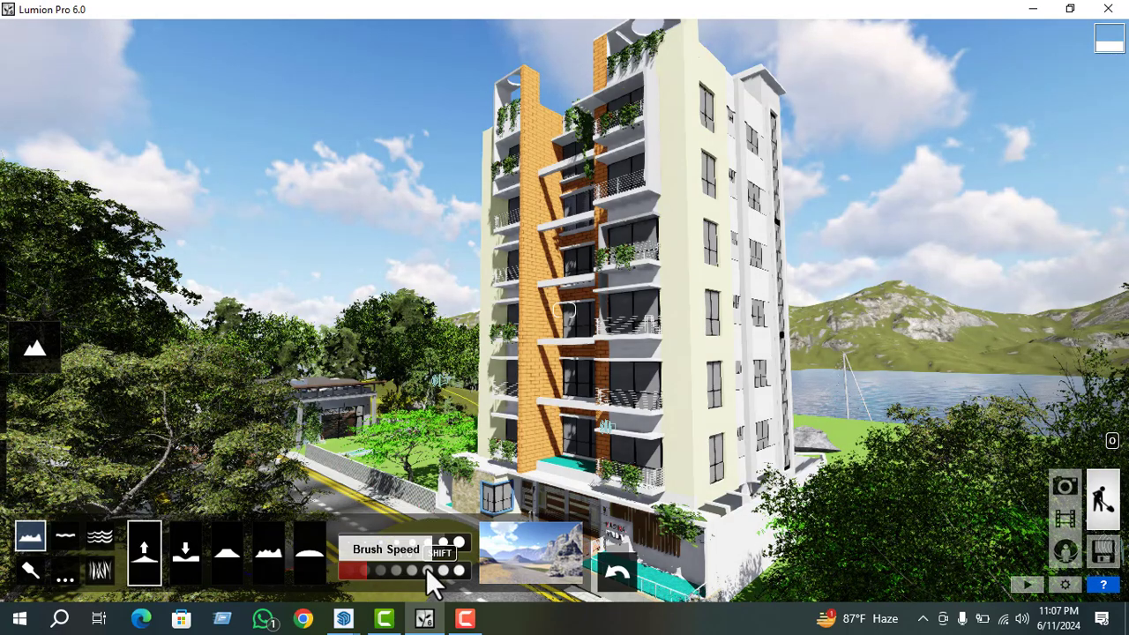
left_click(440, 571)
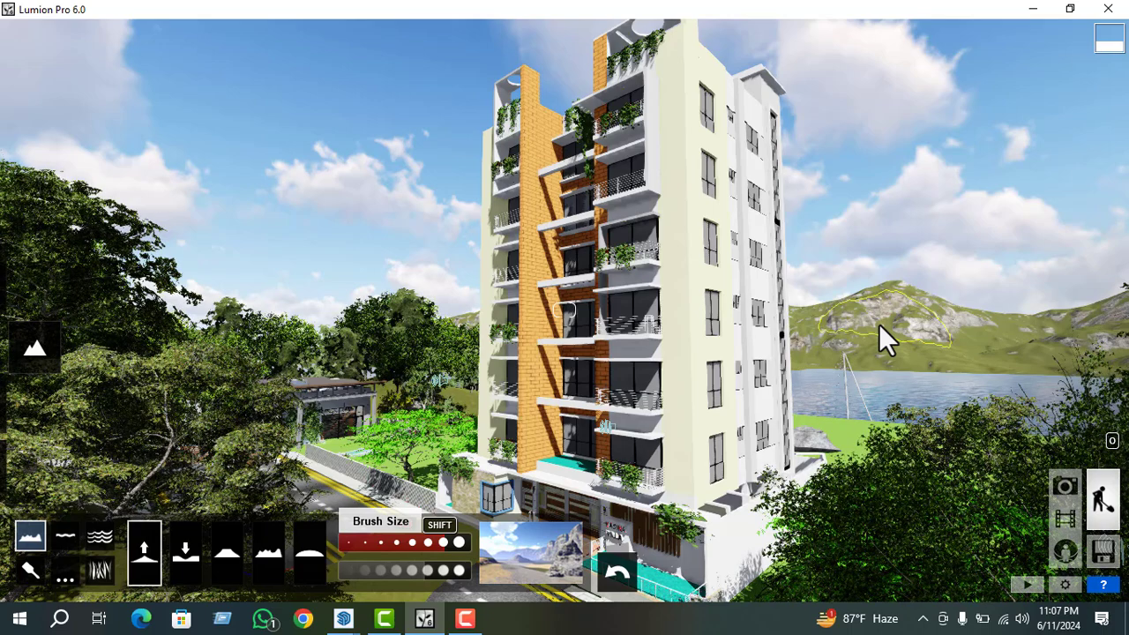
left_click(186, 551)
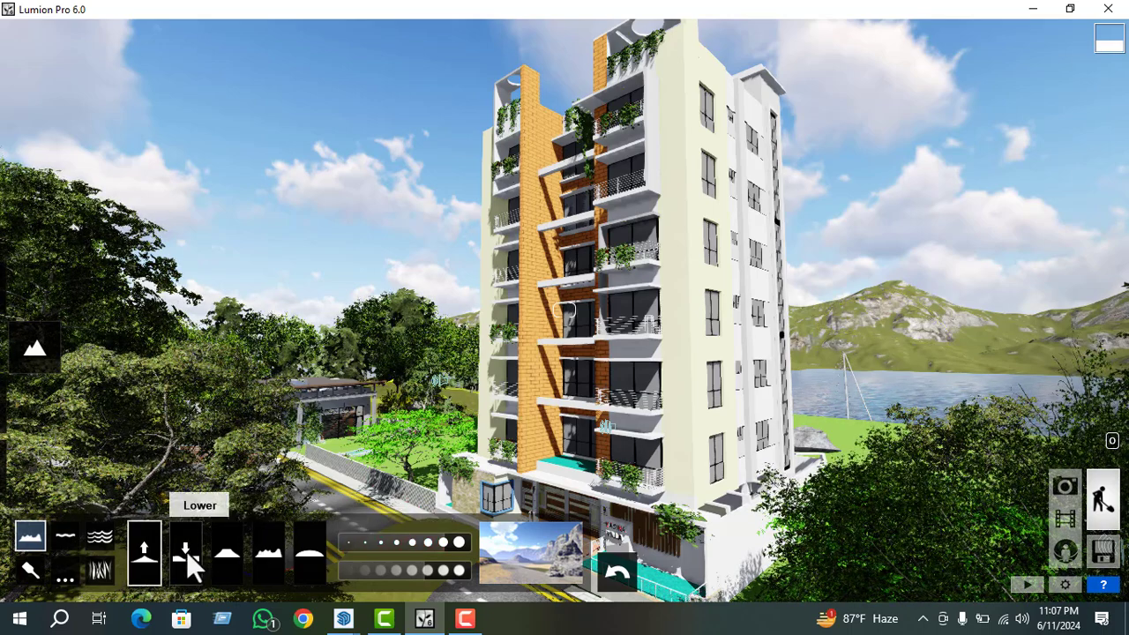
left_click(462, 567)
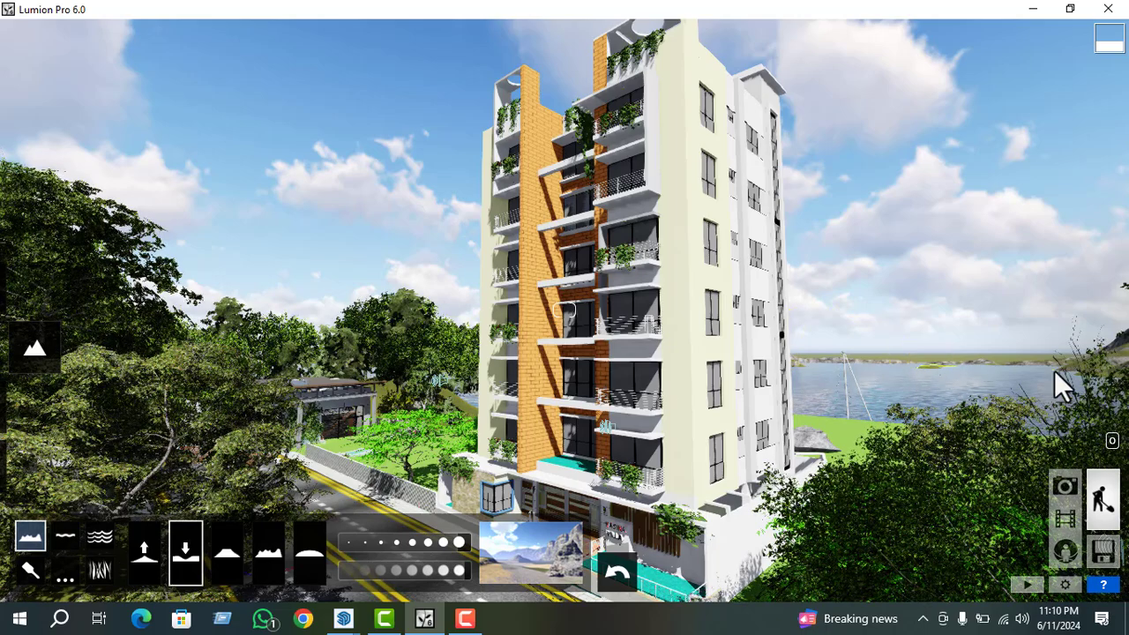
- Lower the hills across the water in the gap between the roadside trees and the apartment building
key("w")
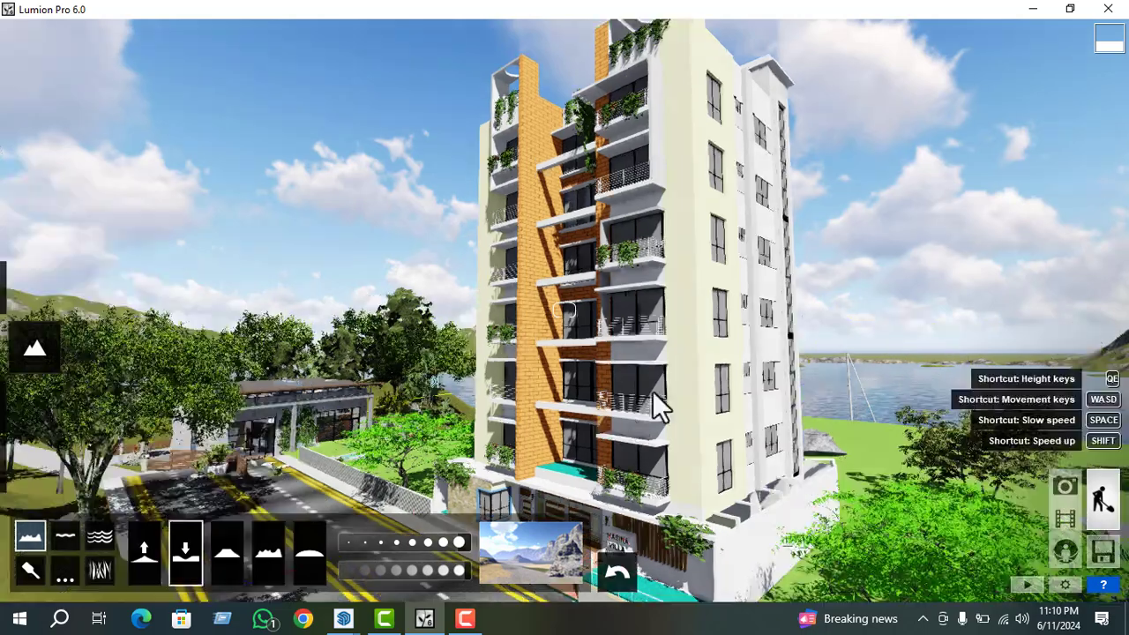
key("w")
key("a")
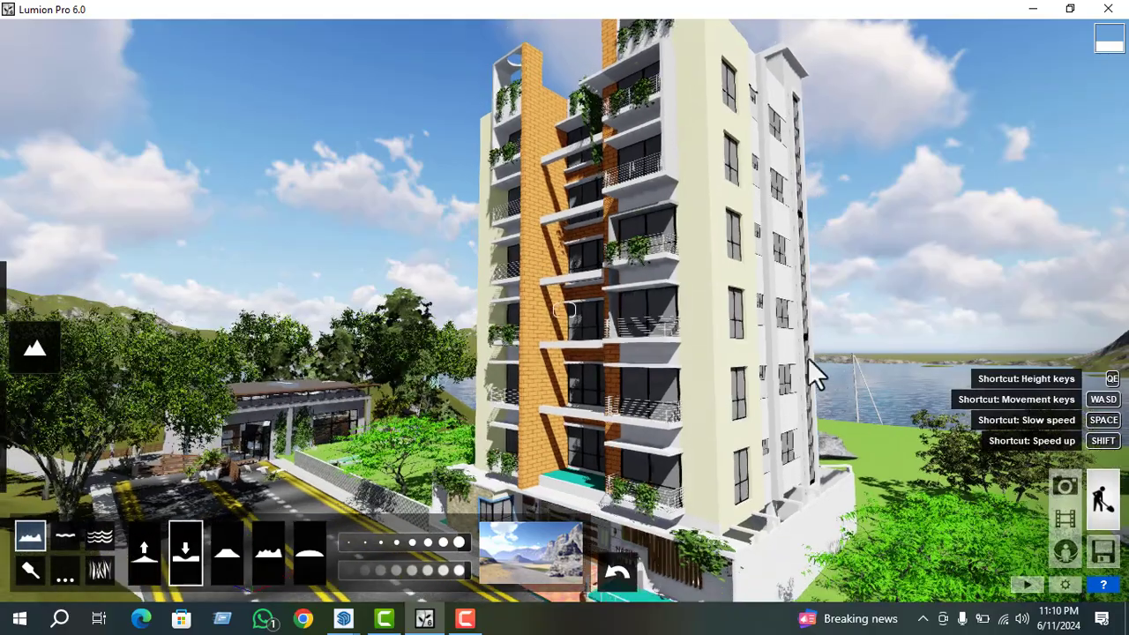
key("a")
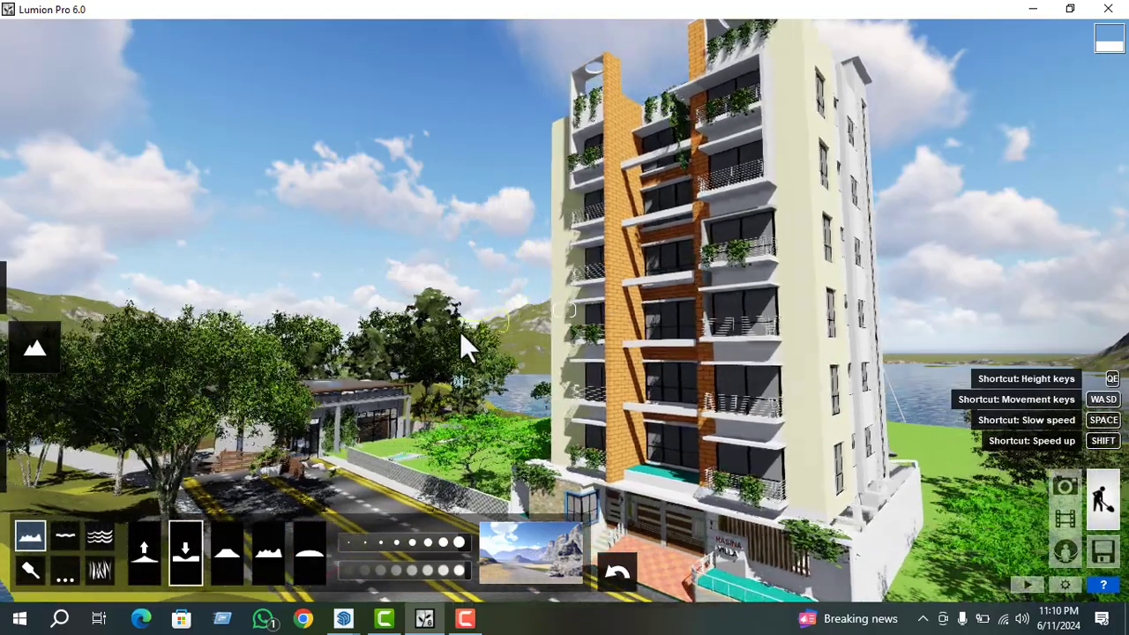
key("a")
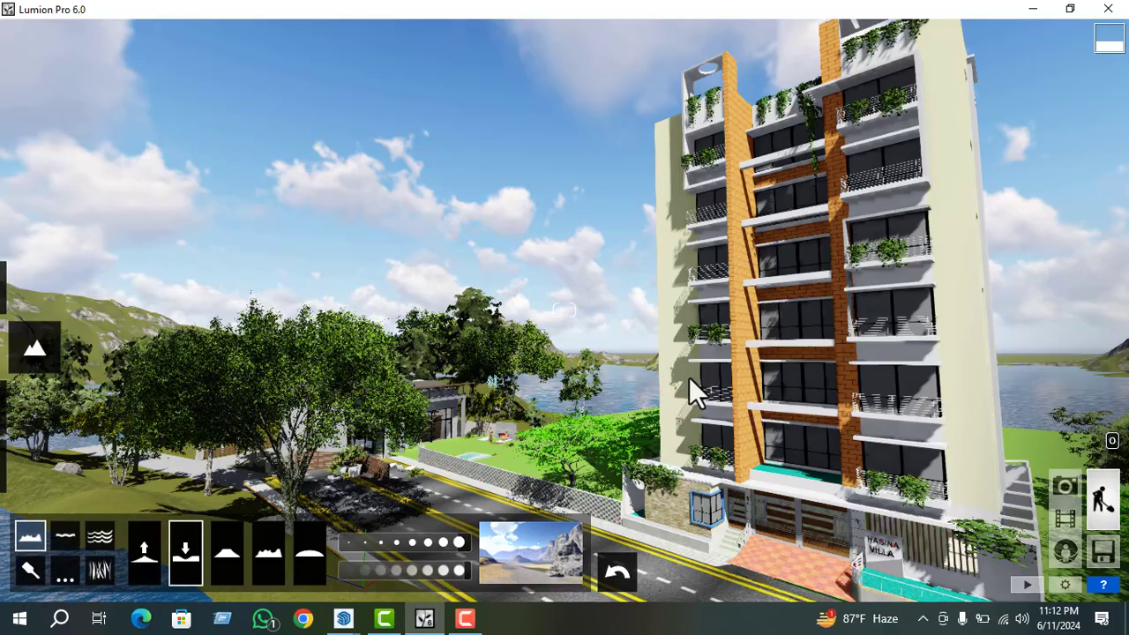
- Lower the distant hills behind the tall trees beside the building, as seen from across the road
key("s")
right_click_drag(678, 413, 781, 410)
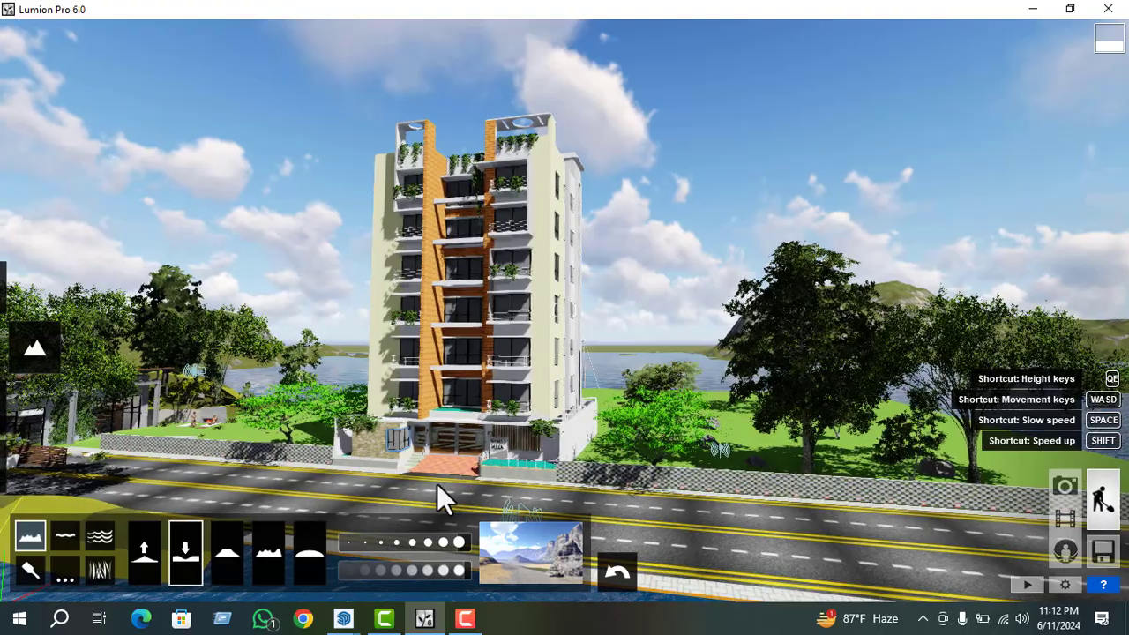
key("w")
key("e")
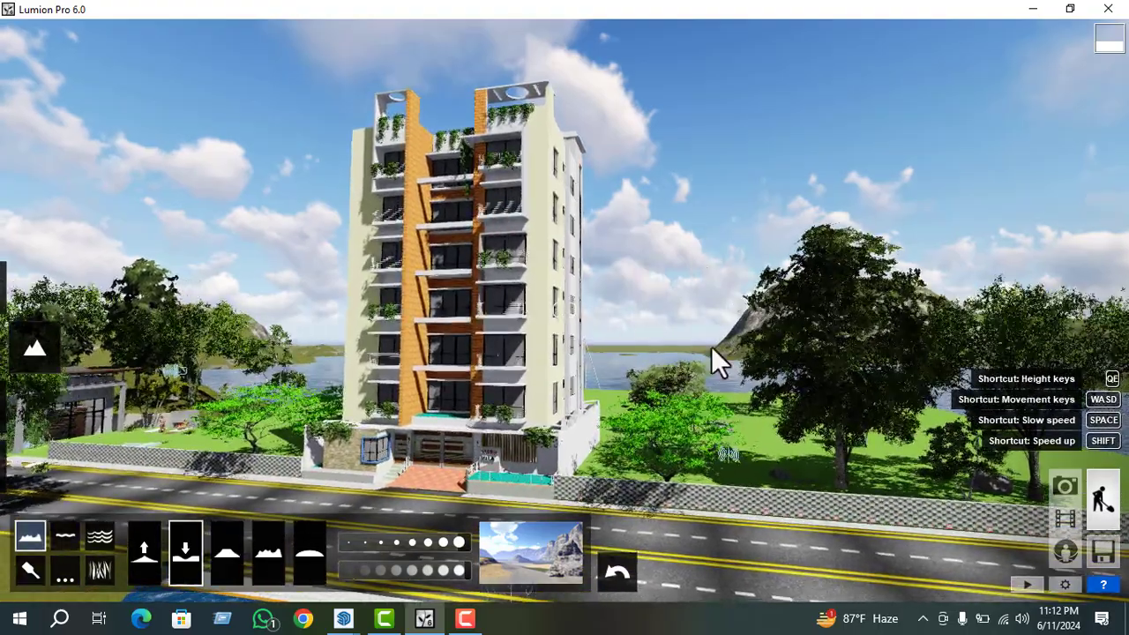
key("e")
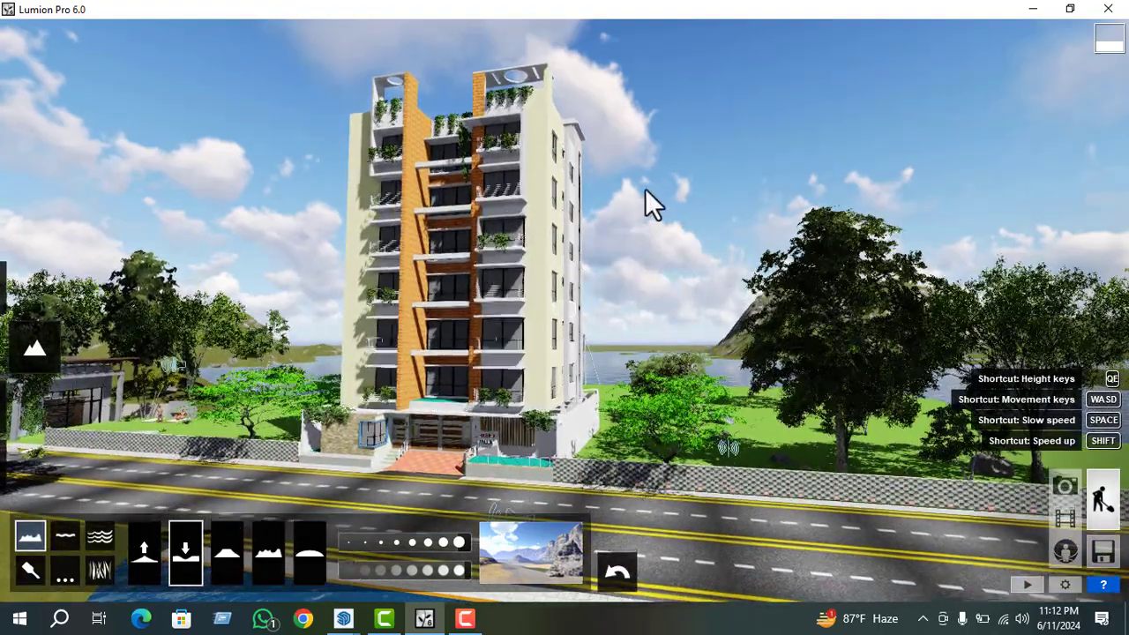
key("e")
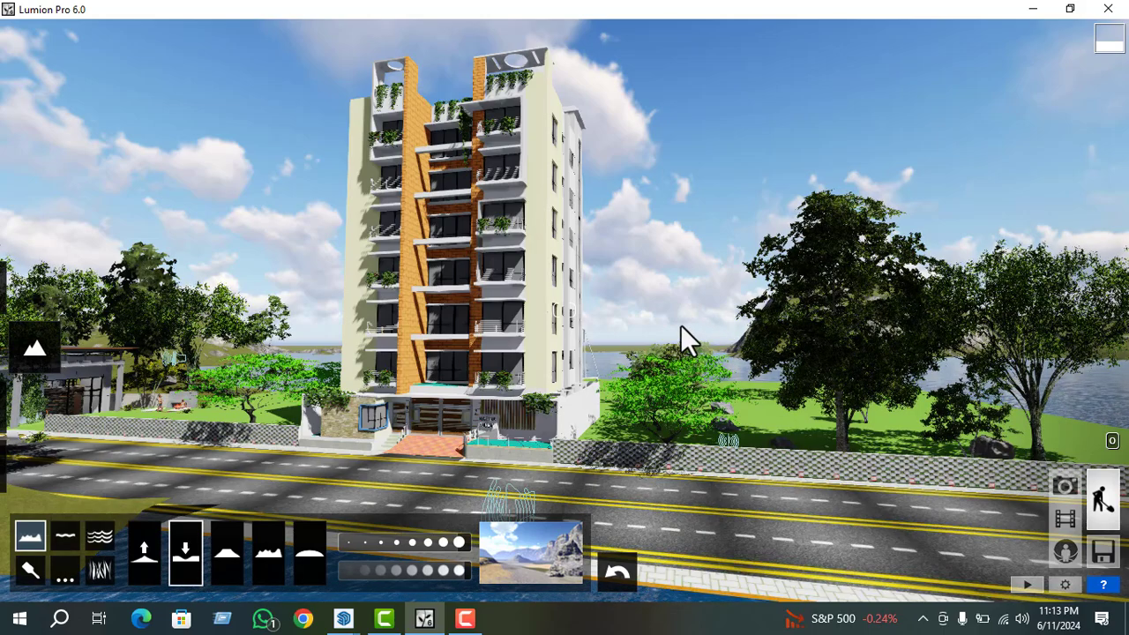
- Frame the building's front facade and turn the sun direction to the east in the weather settings
key("a")
key("a")
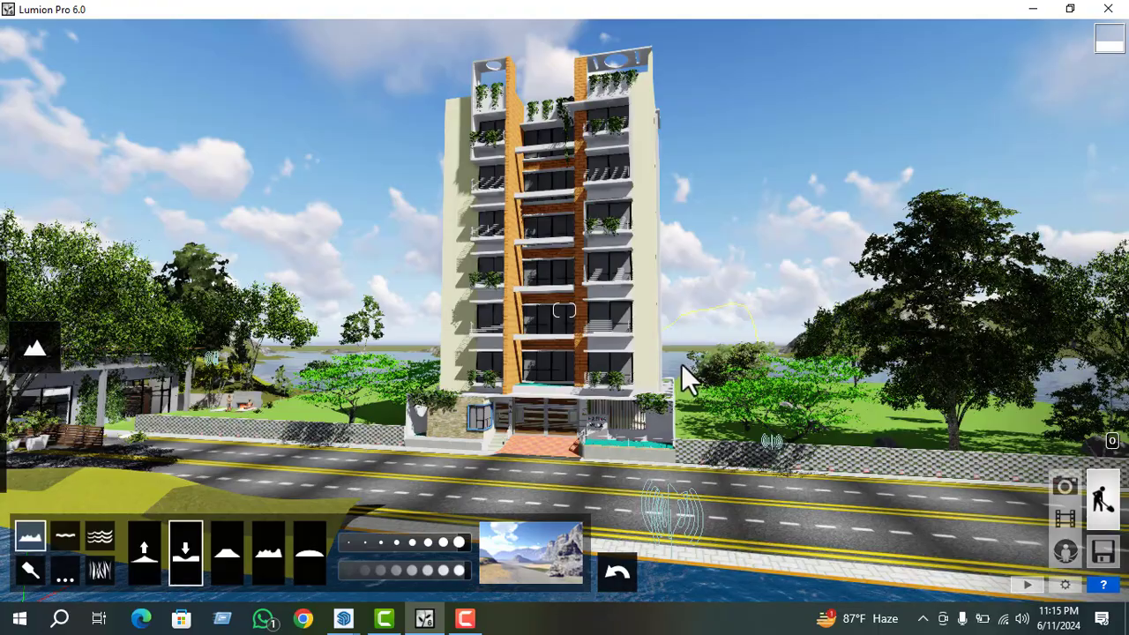
key("w")
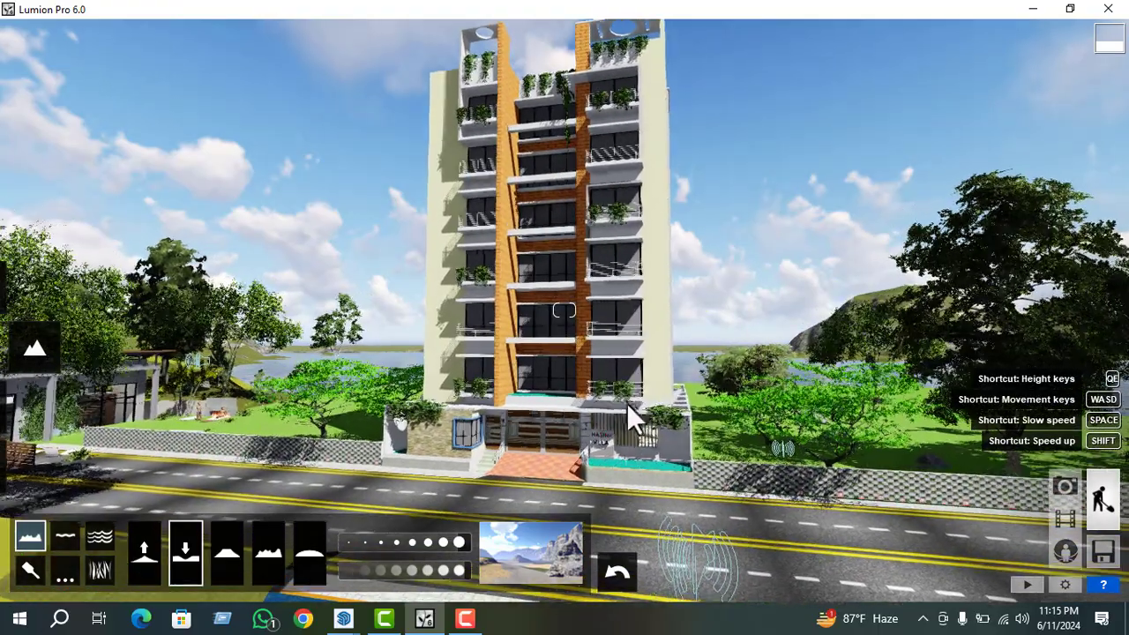
key("w")
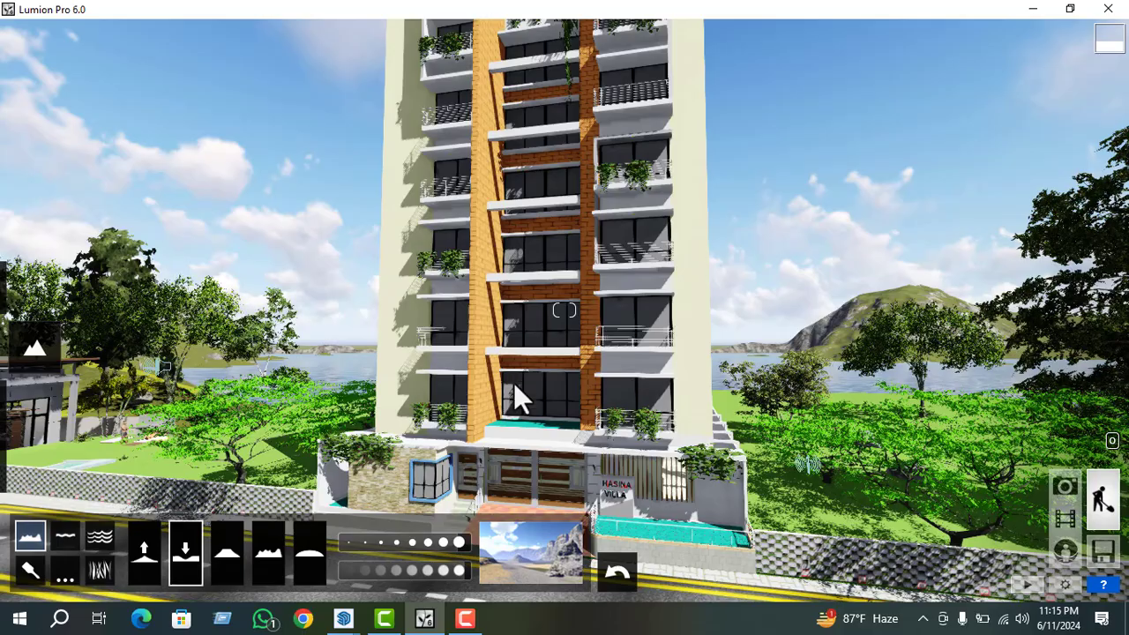
key("q")
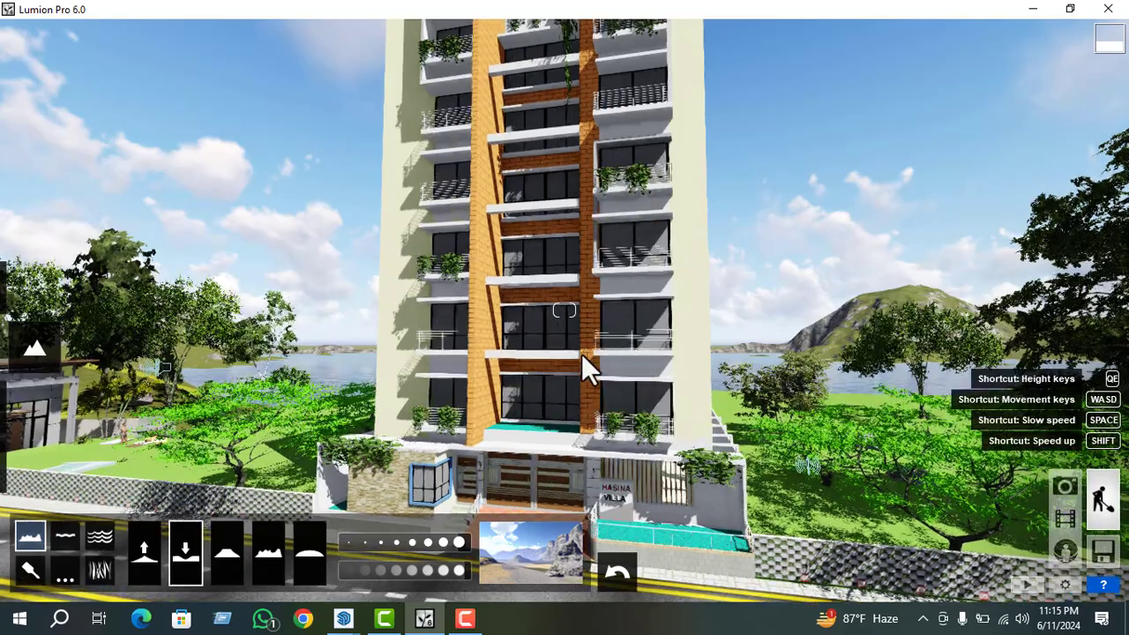
middle_click_drag(592, 259, 567, 337)
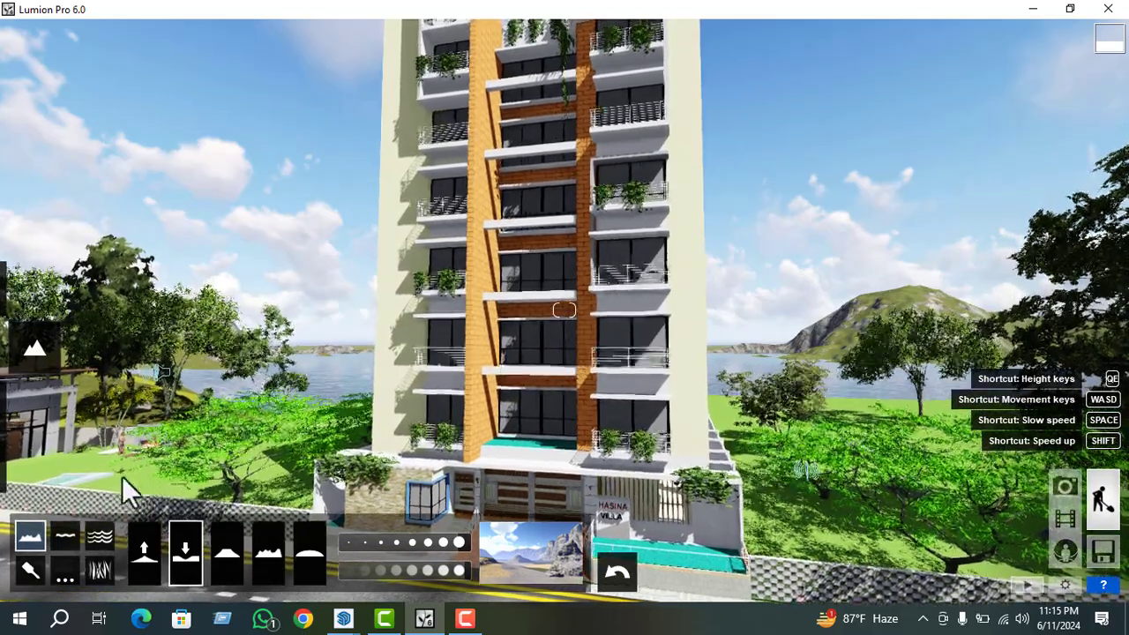
mouse_move(31, 407)
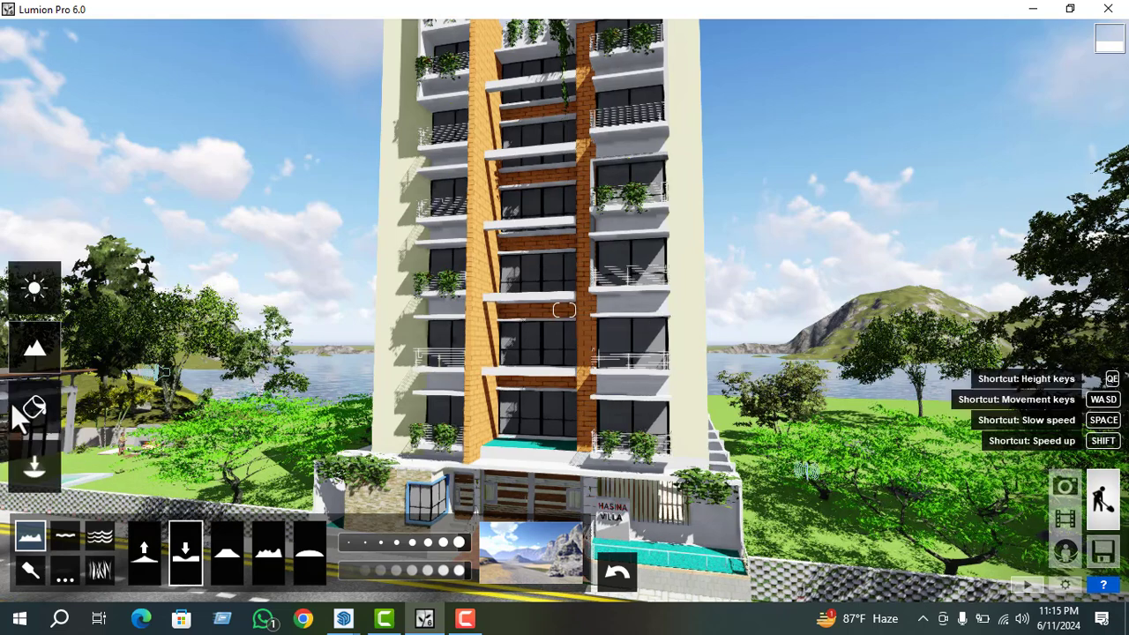
left_click(30, 291)
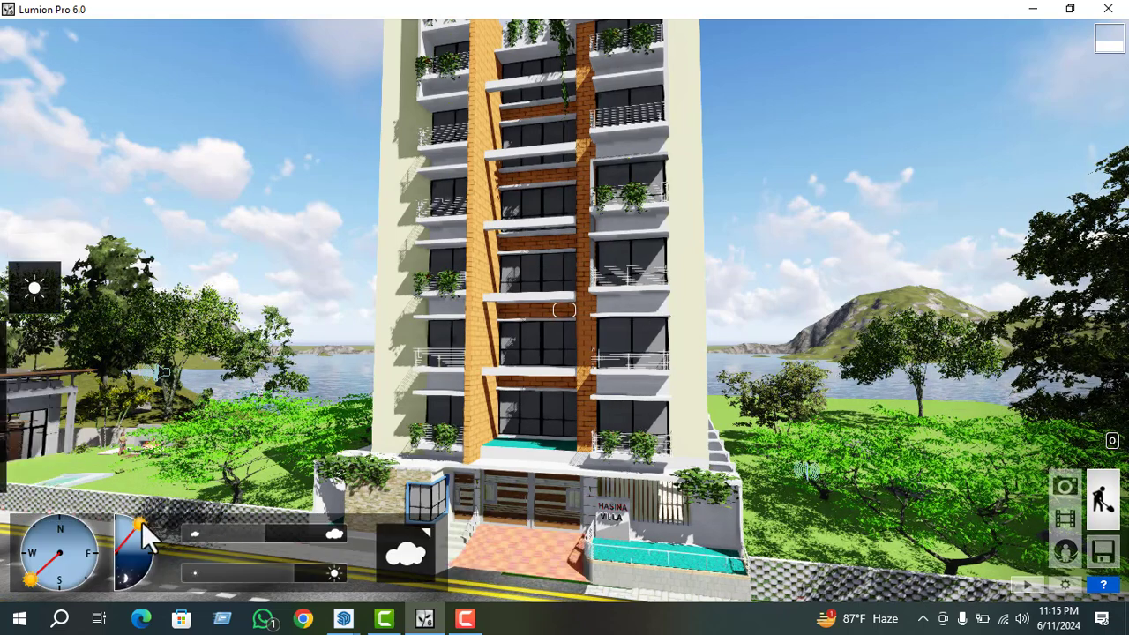
mouse_move(34, 580)
left_mouse_down()
mouse_move(85, 582)
mouse_move(91, 560)
mouse_move(143, 548)
mouse_move(142, 561)
mouse_move(126, 555)
mouse_move(127, 529)
left_mouse_up()
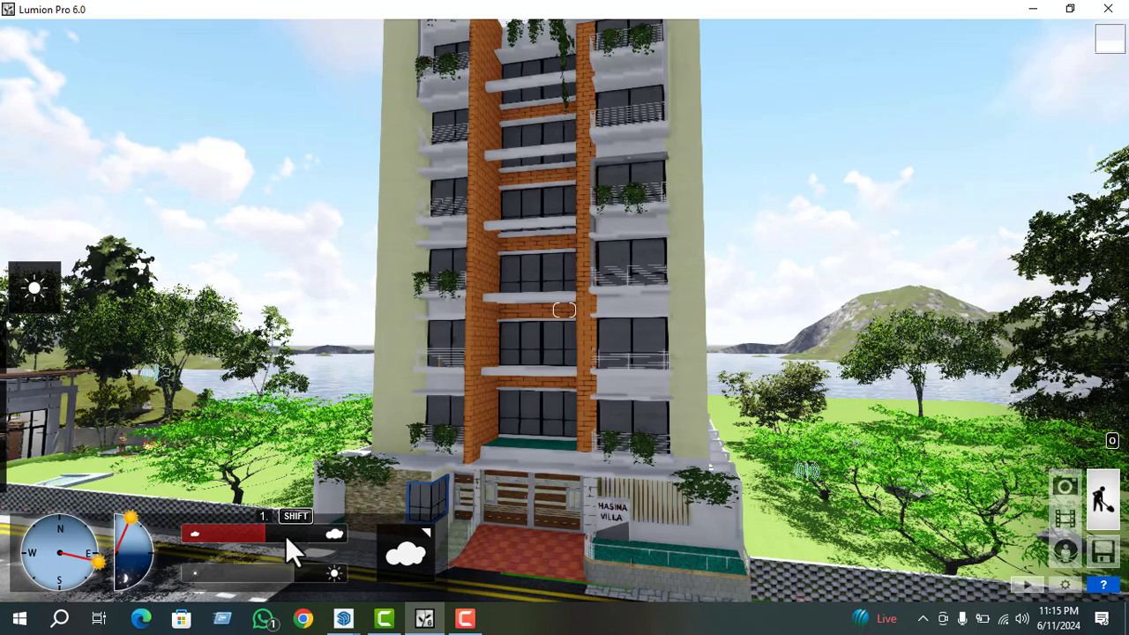
- Try a cloud amount of 1.4 with the sun from the south-southeast, and return the clouds to 1
left_click(294, 537)
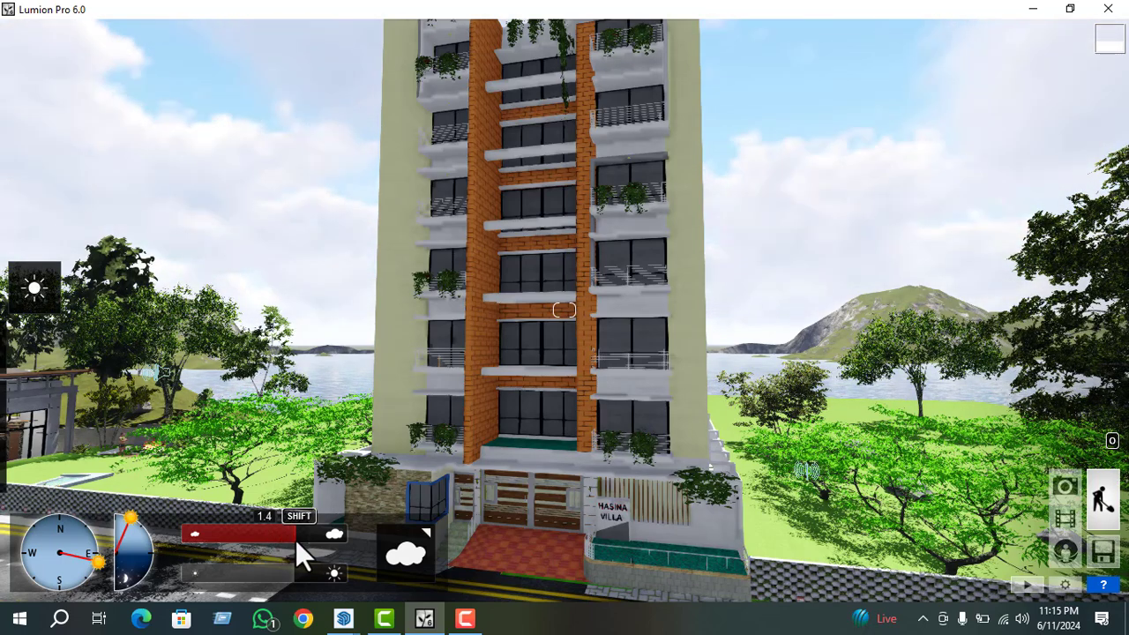
left_click(78, 577)
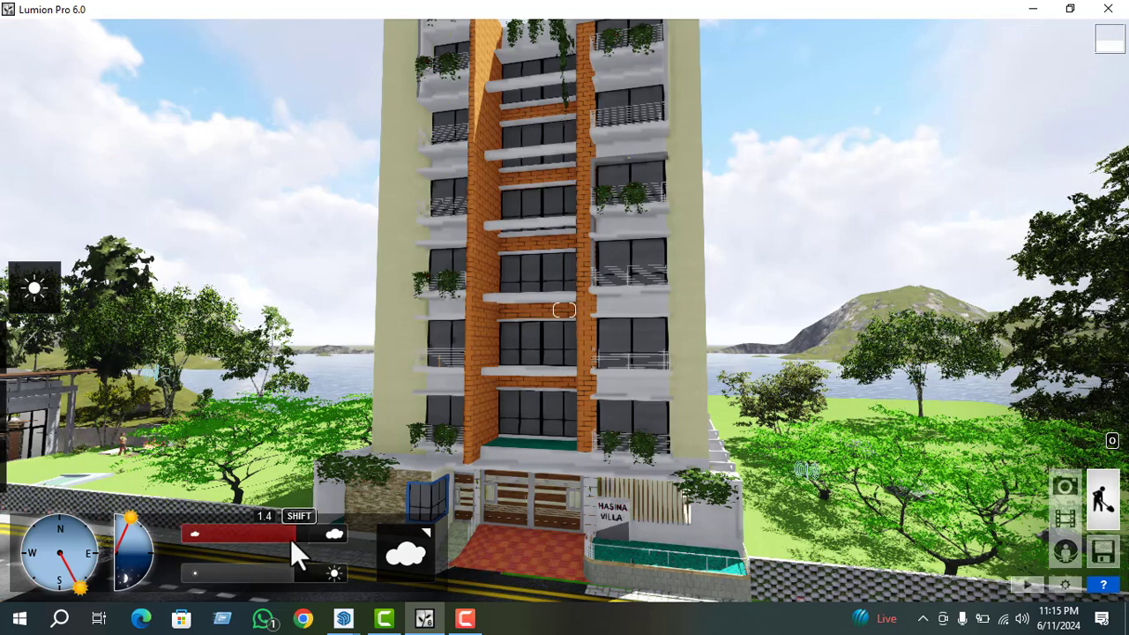
left_click_drag(297, 538, 265, 524)
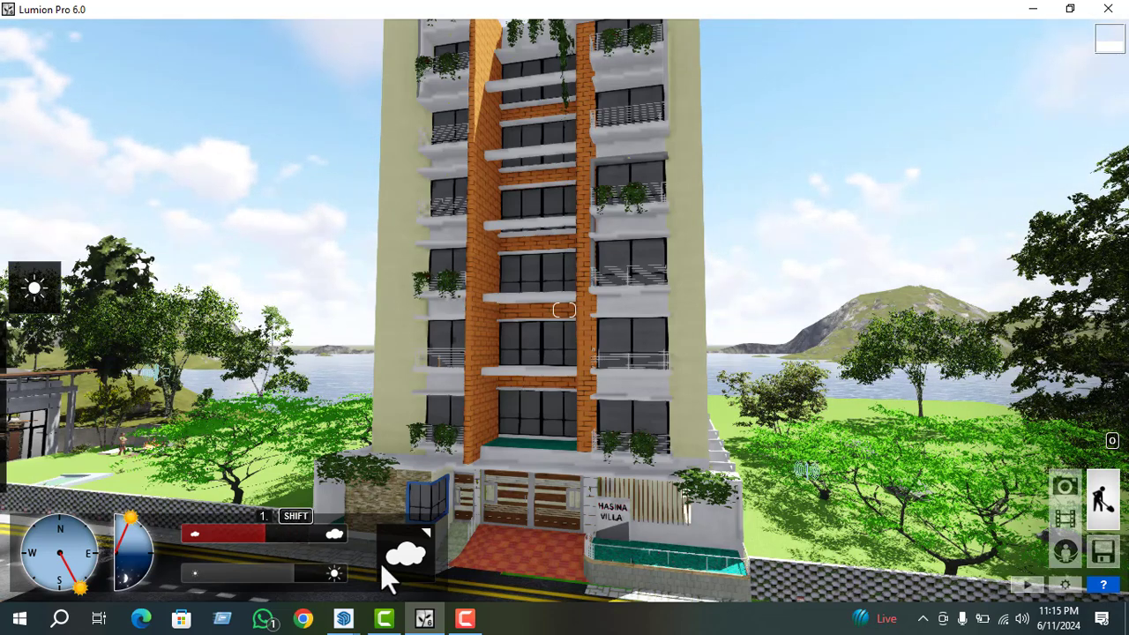
- Replace the sky with the deep-blue cloud preset in the middle of the selection and set the cloud amount to 0.9
left_click(401, 557)
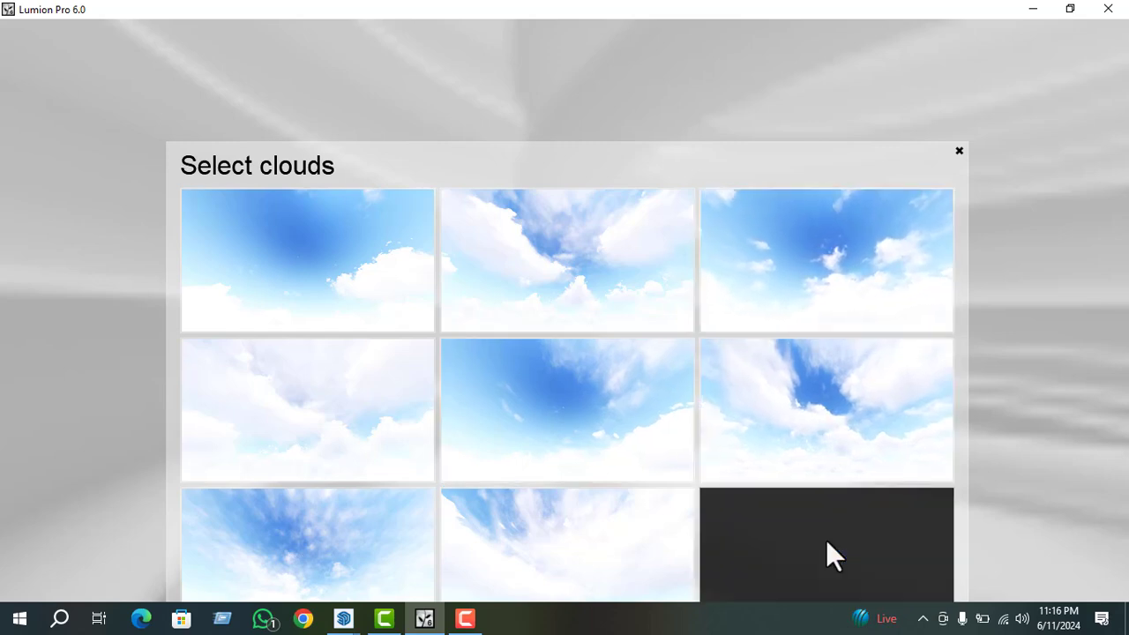
left_click(443, 375)
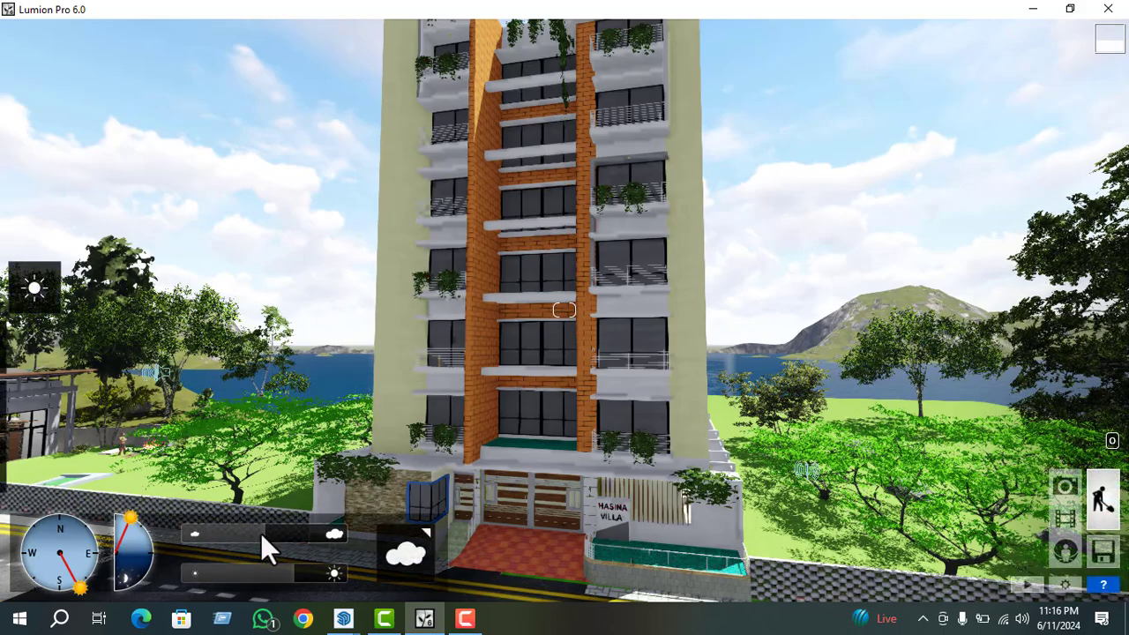
mouse_move(260, 533)
left_mouse_down()
mouse_move(282, 534)
mouse_move(240, 536)
mouse_move(252, 537)
left_mouse_up()
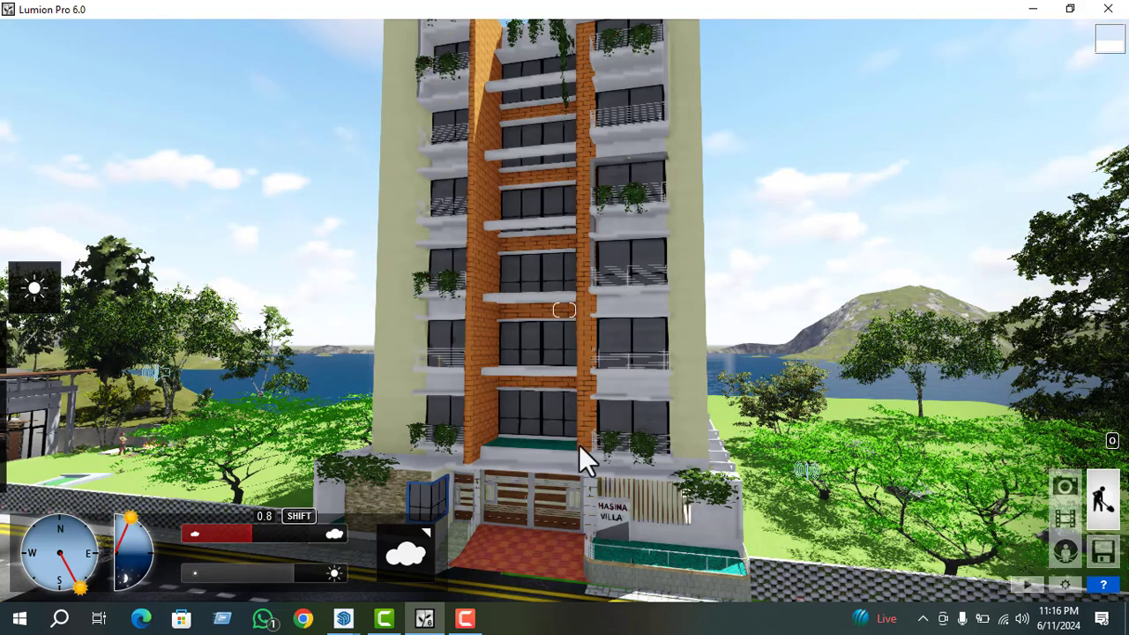
key("s")
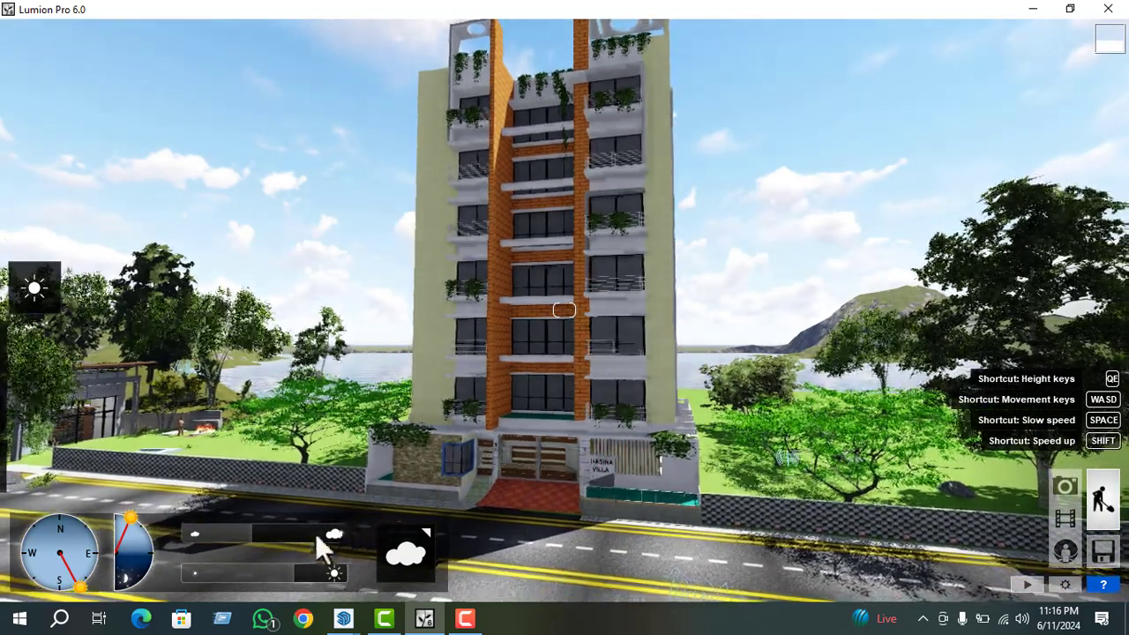
left_click(258, 534)
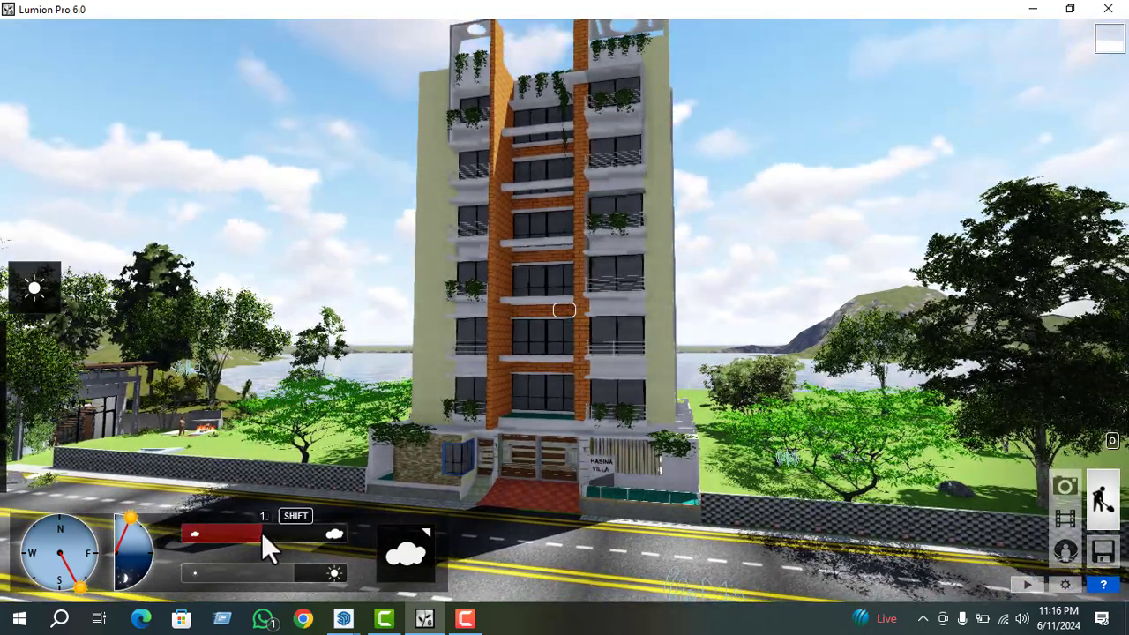
left_click_drag(260, 533, 253, 534)
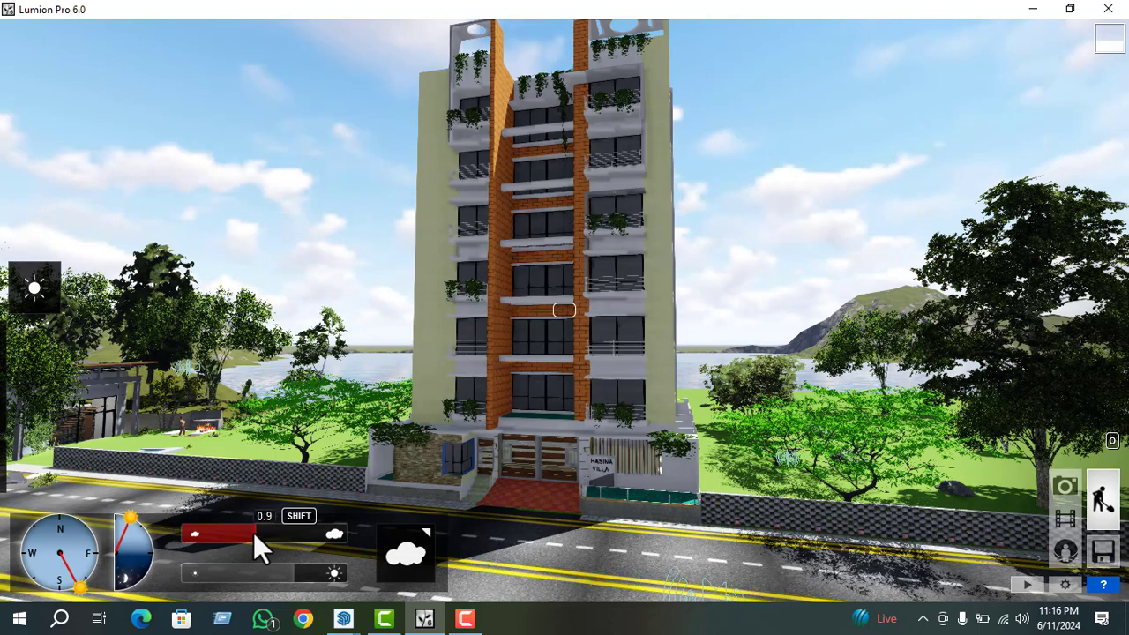
- Set the sun brightness to 0.6 and lower the sun height slightly
left_click(307, 569)
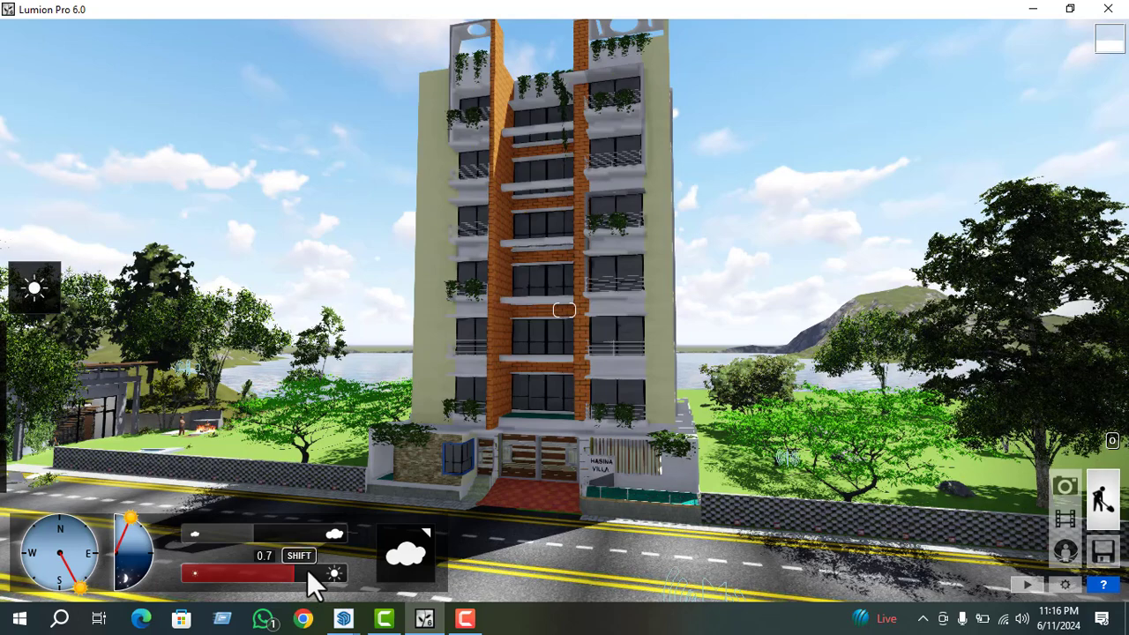
left_click_drag(325, 573, 286, 572)
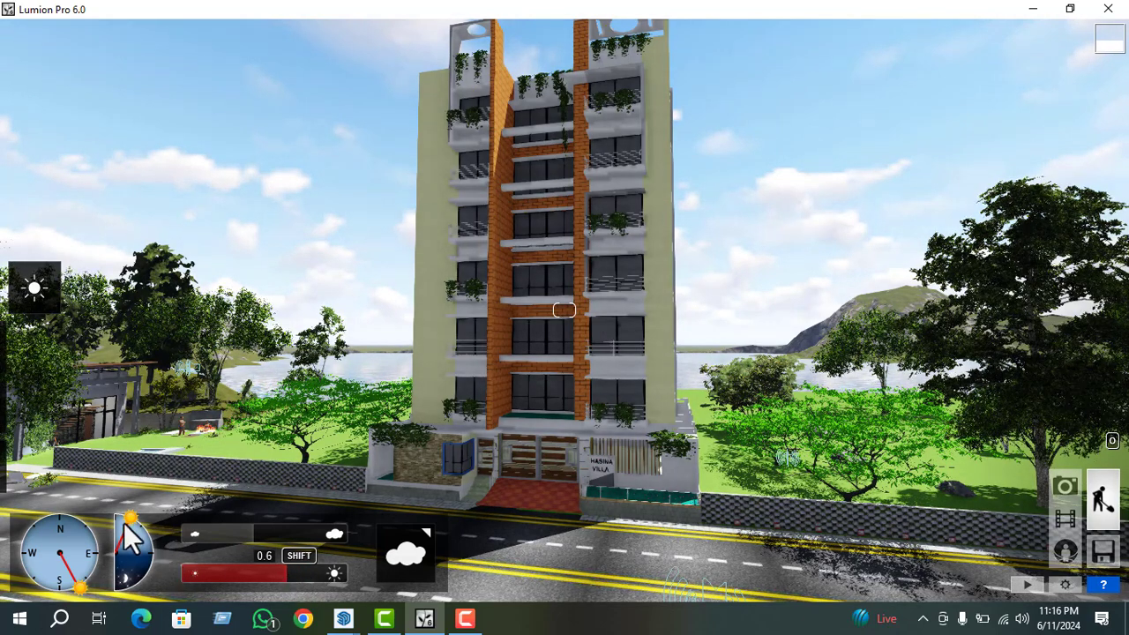
left_click_drag(128, 520, 140, 533)
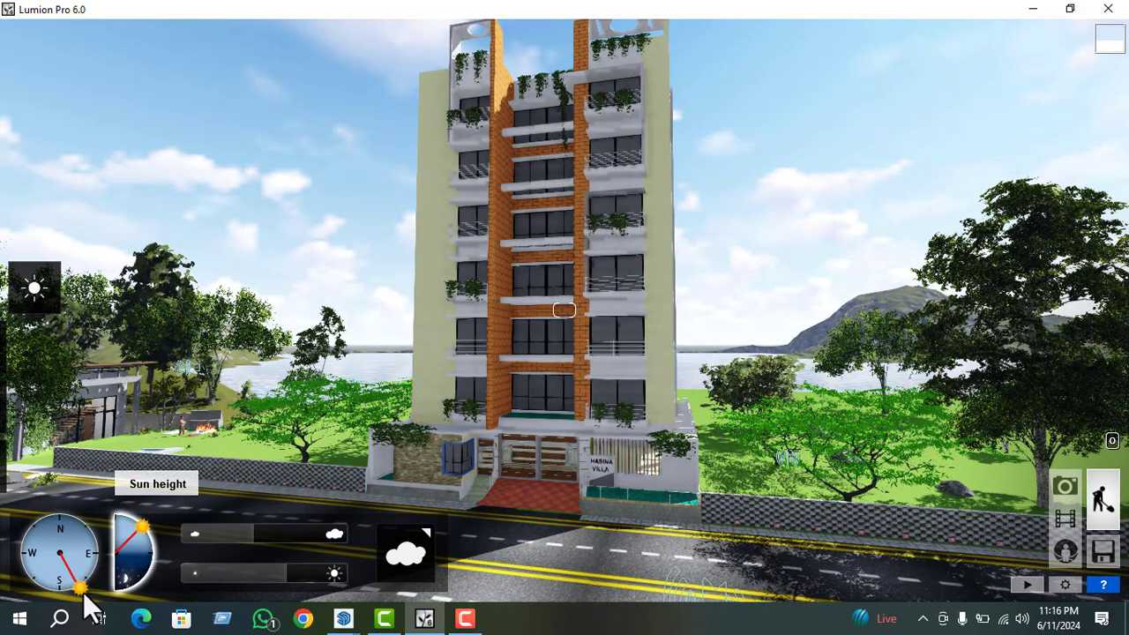
- Turn the sun direction to the west and lower the sun close to the horizon for warm light on the facade
mouse_move(78, 589)
left_mouse_down()
mouse_move(48, 589)
mouse_move(56, 552)
left_mouse_up()
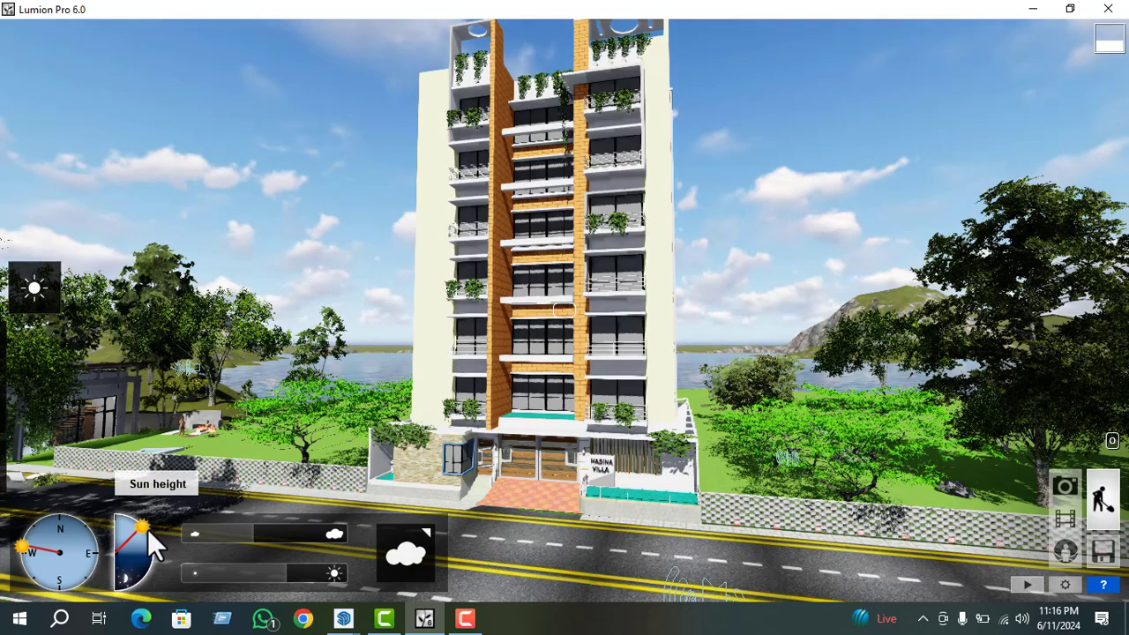
left_click_drag(144, 529, 148, 543)
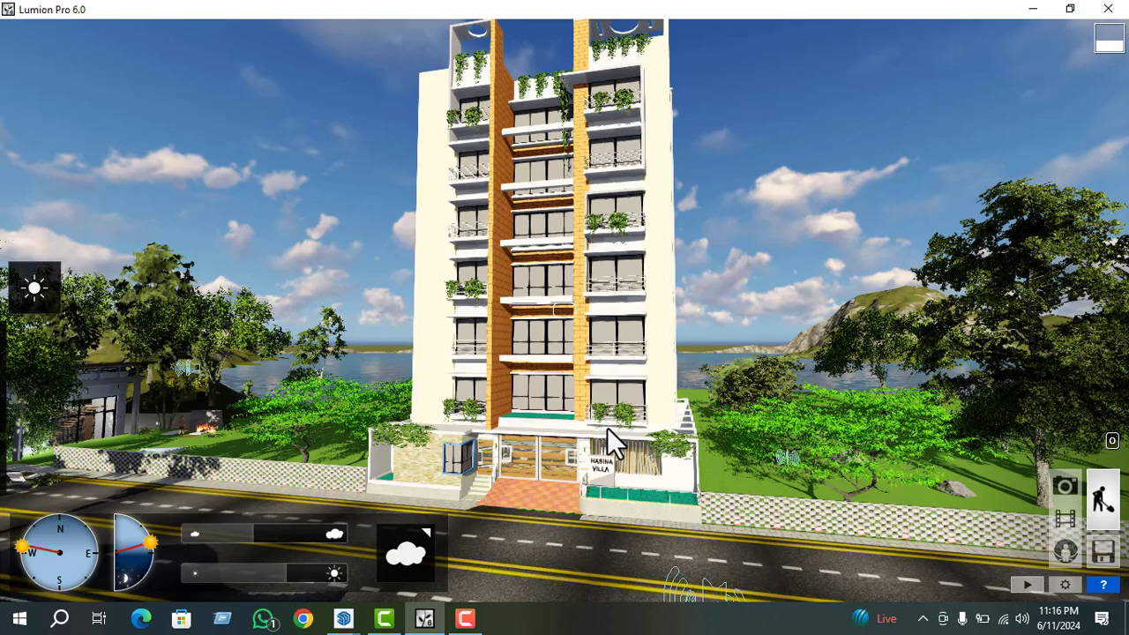
key("d")
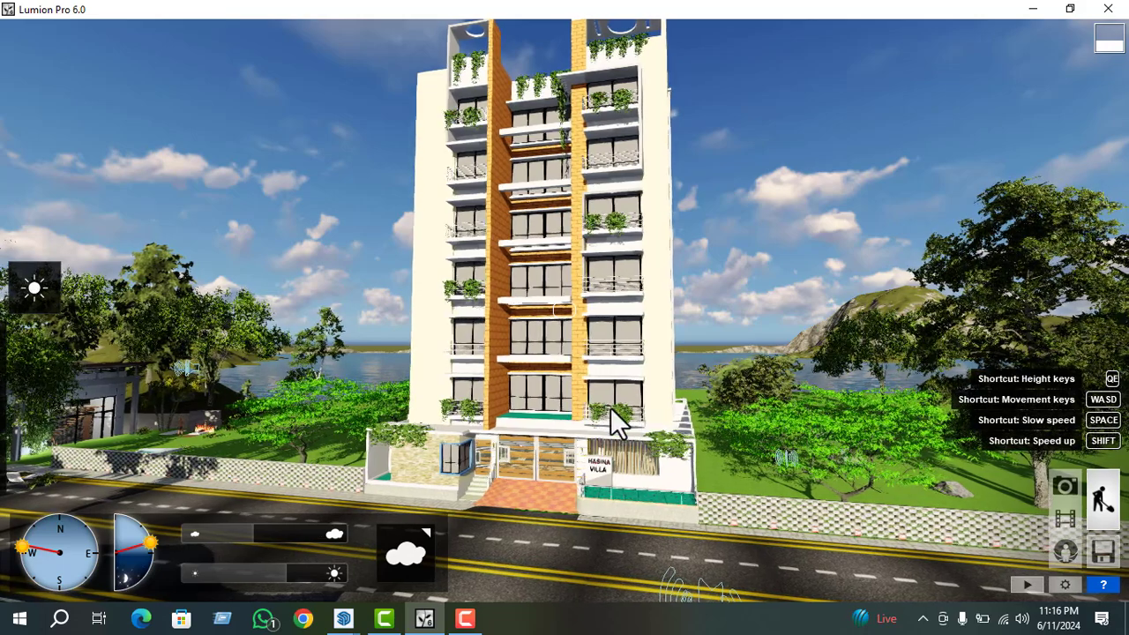
- Examine the facade and surroundings under the new lighting from a centred frontal view across the road
key("a")
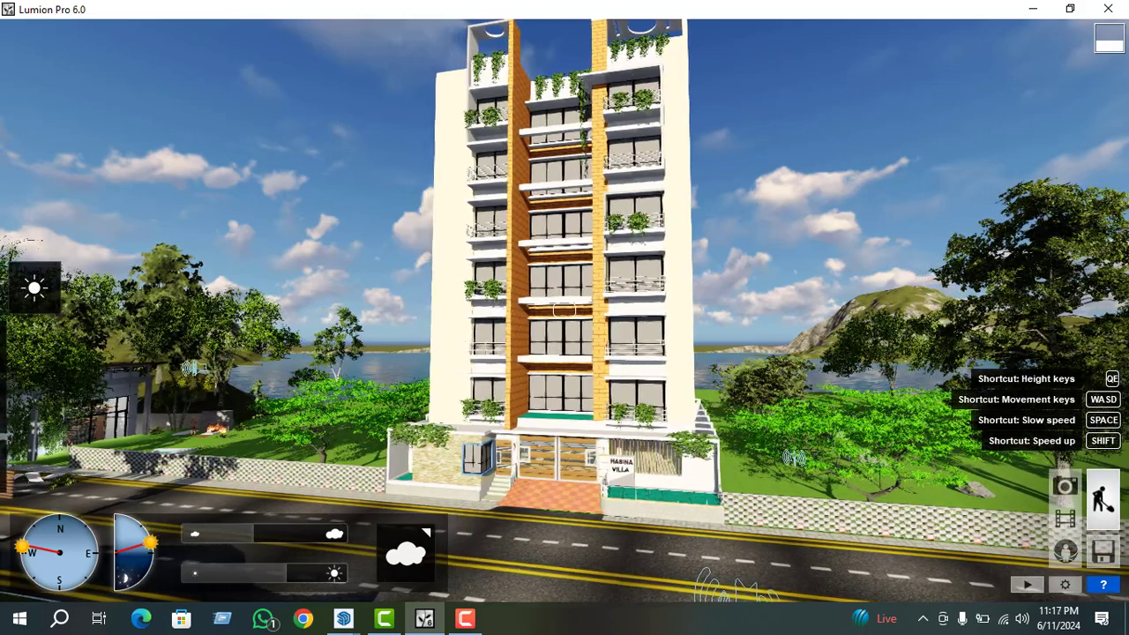
right_click_drag(556, 406, 576, 397)
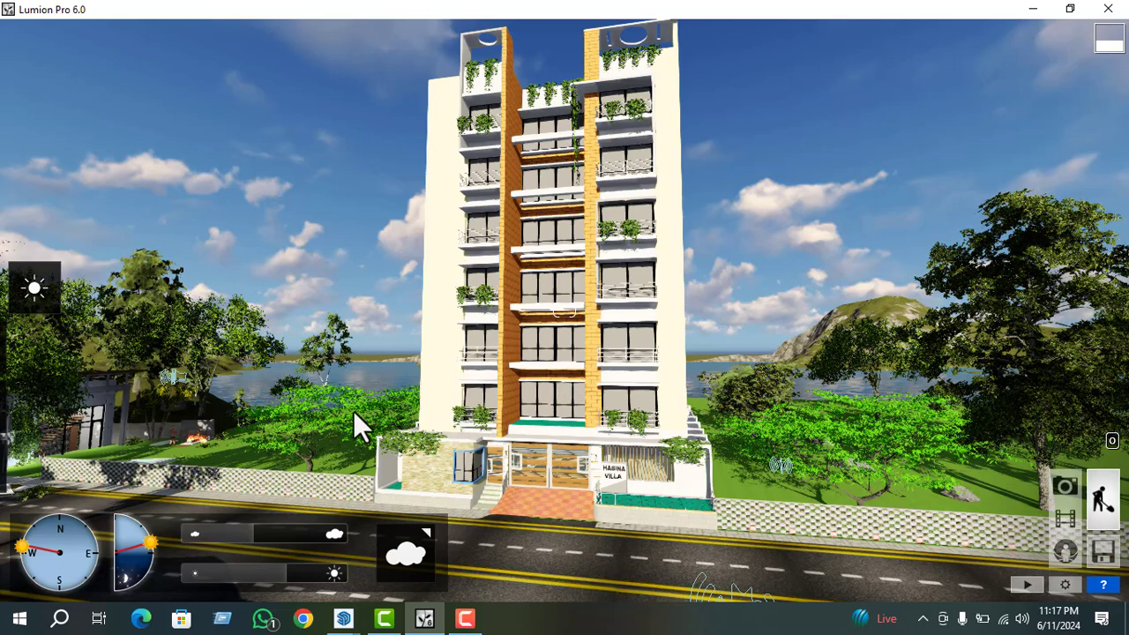
left_click(36, 405)
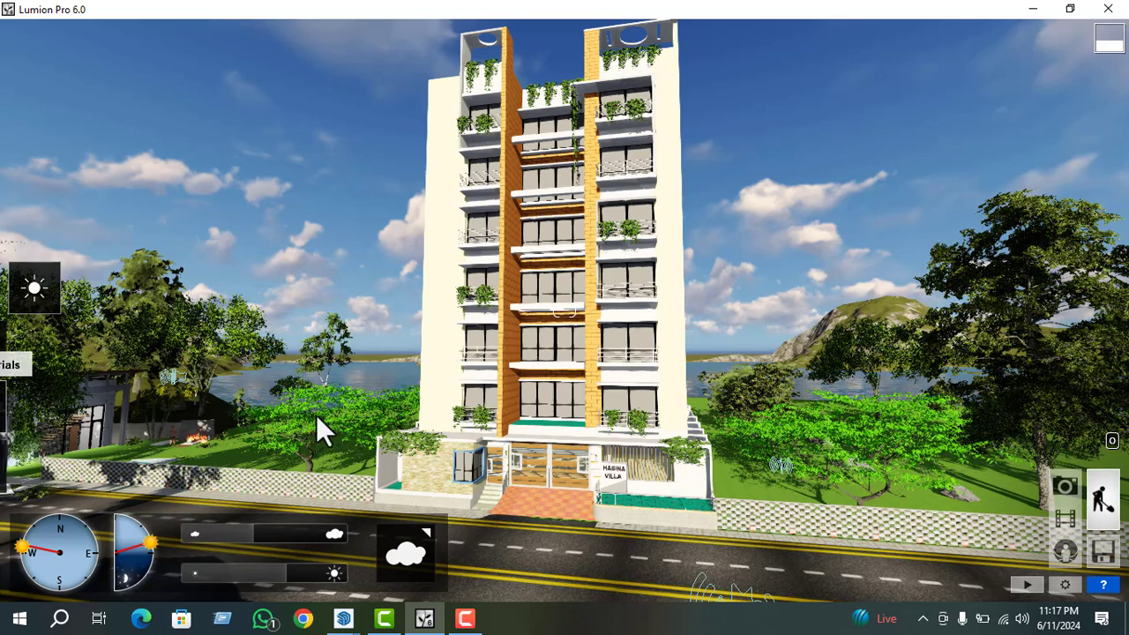
mouse_move(24, 344)
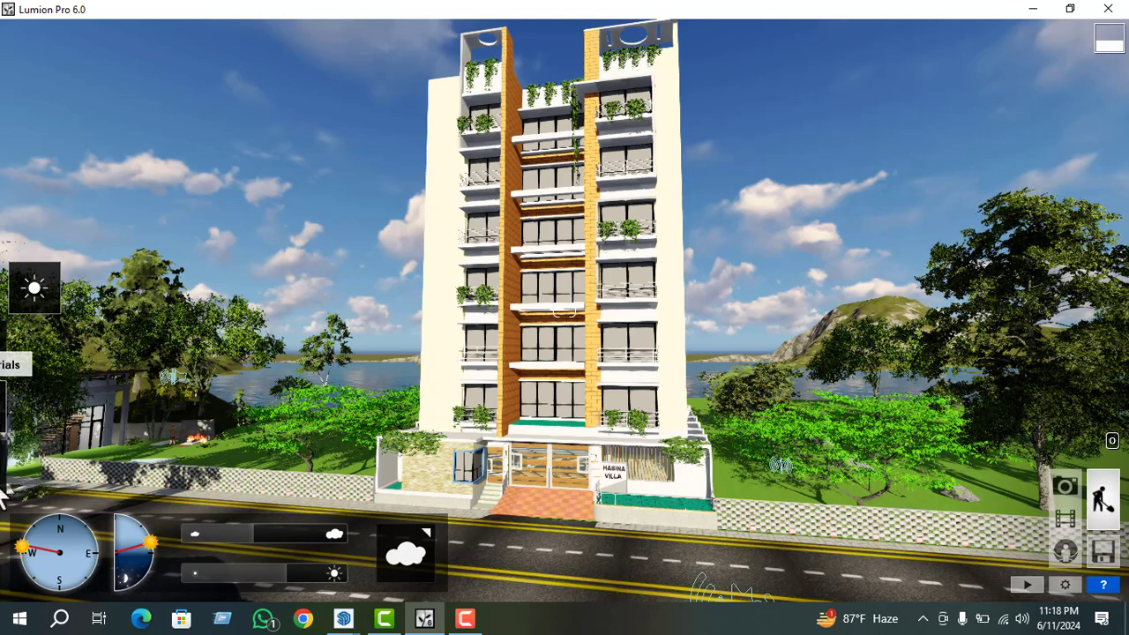
mouse_move(15, 471)
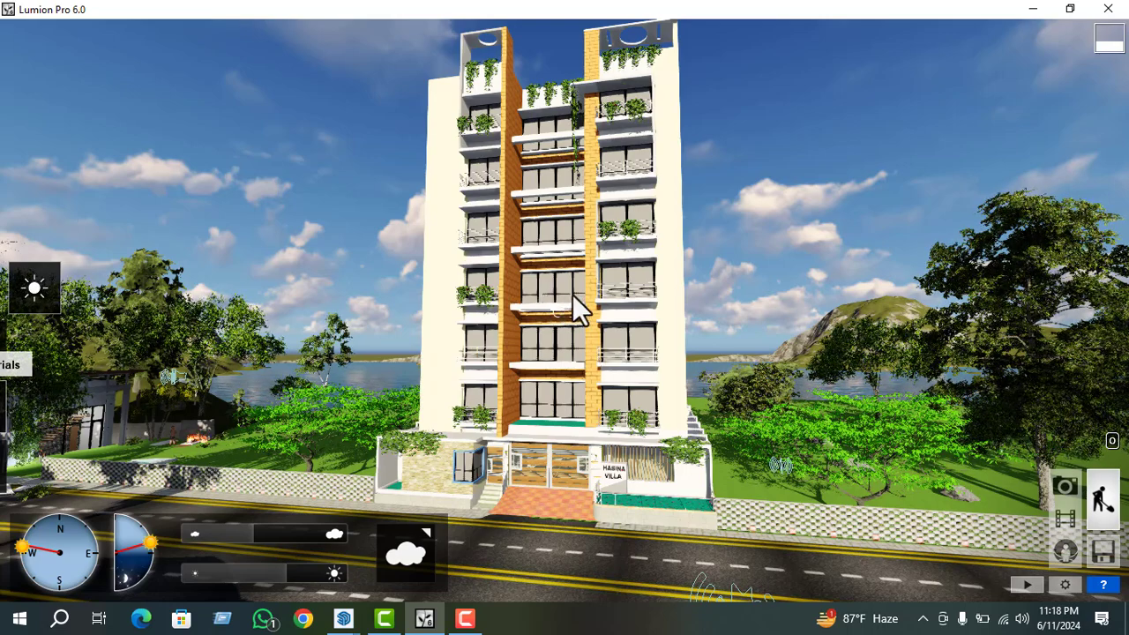
key("d")
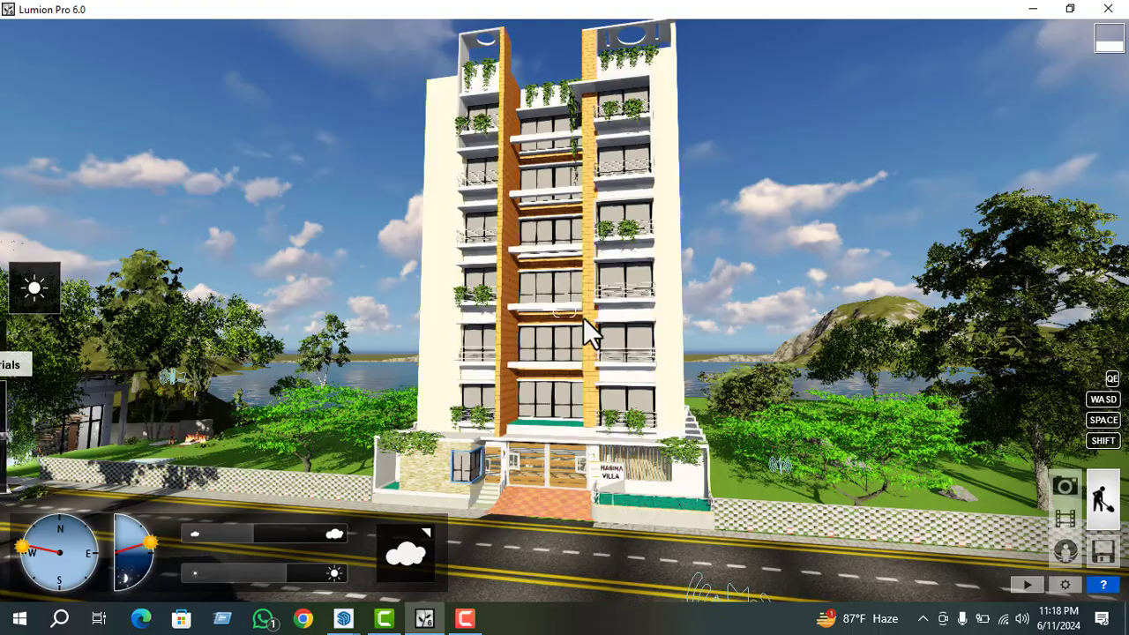
key("a")
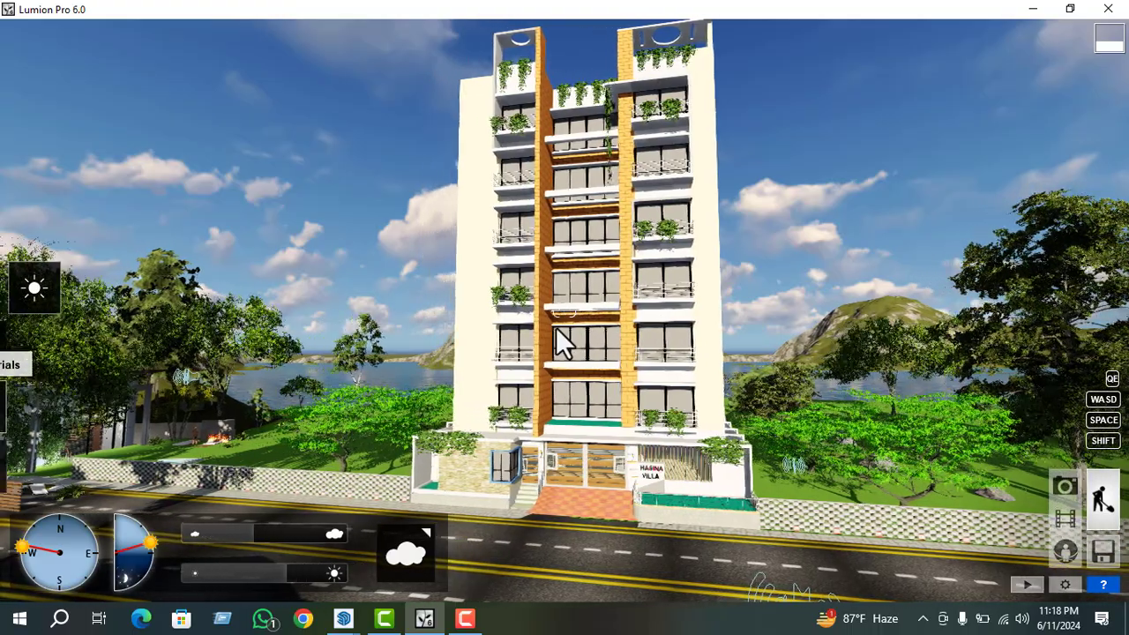
key("a")
right_click_drag(557, 328, 561, 302)
key("e")
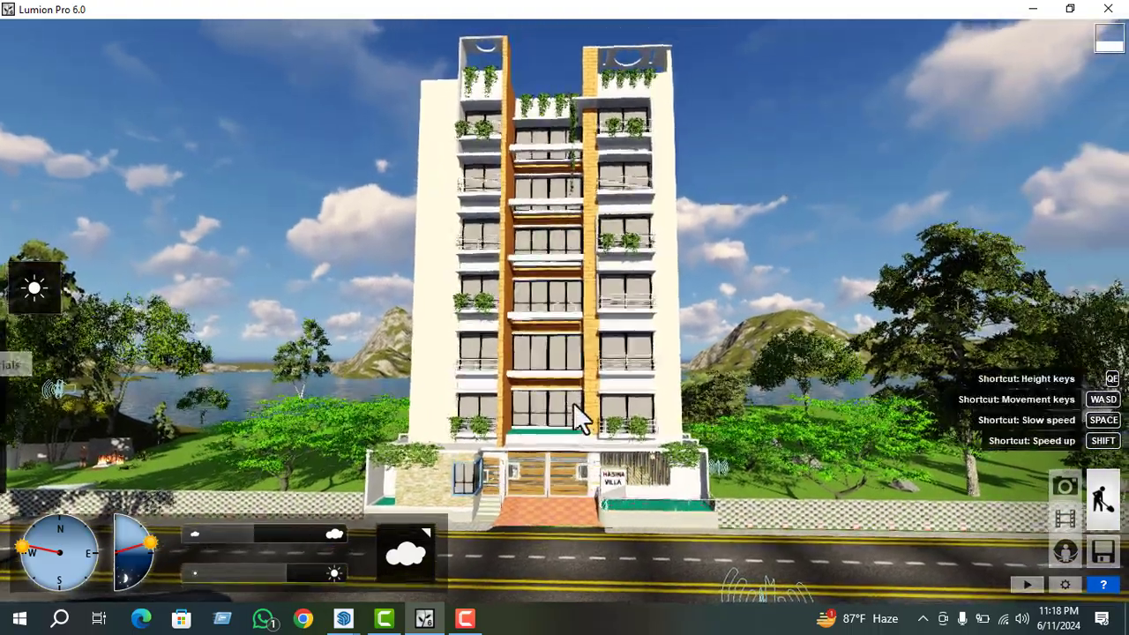
key("e")
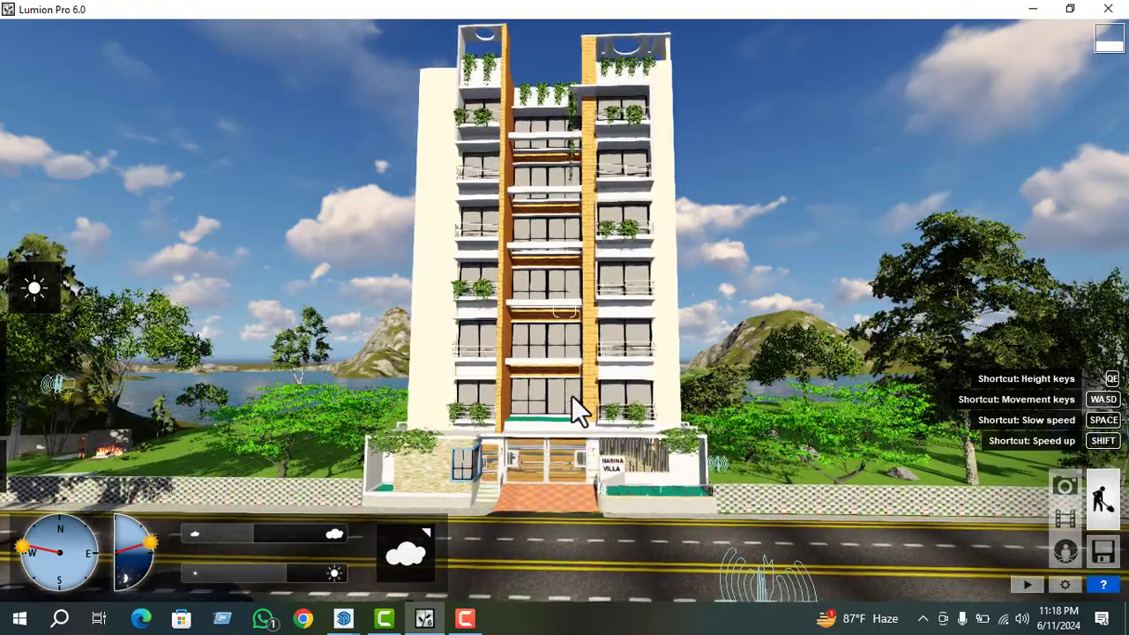
right_click_drag(571, 397, 559, 385)
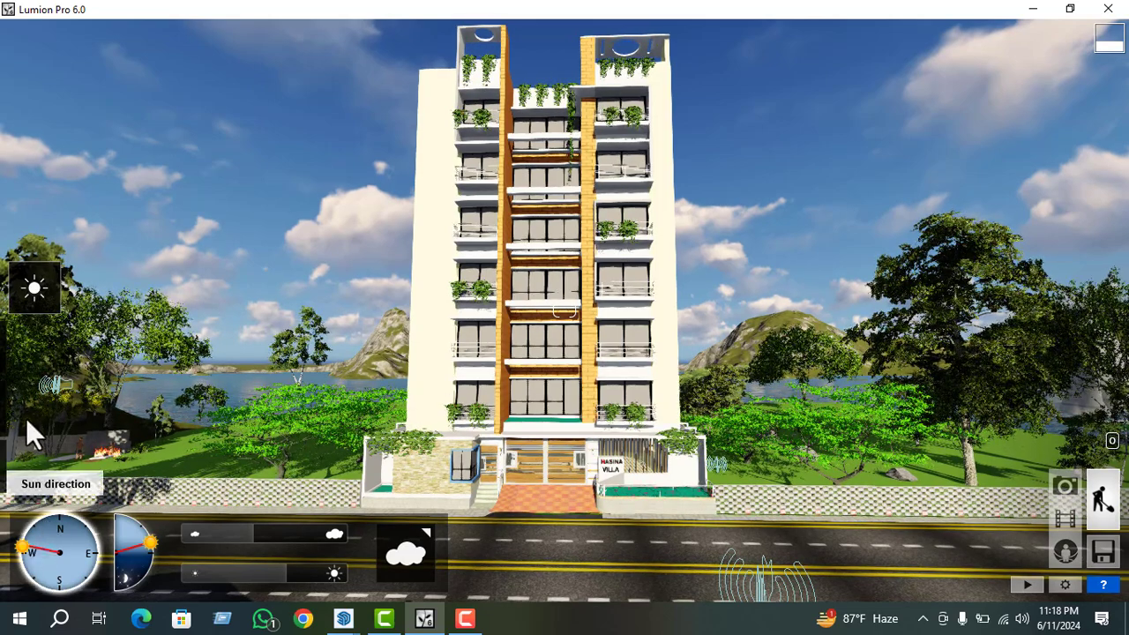
- Switch from the weather settings to landscape height editing for the terrain around the building
mouse_move(26, 414)
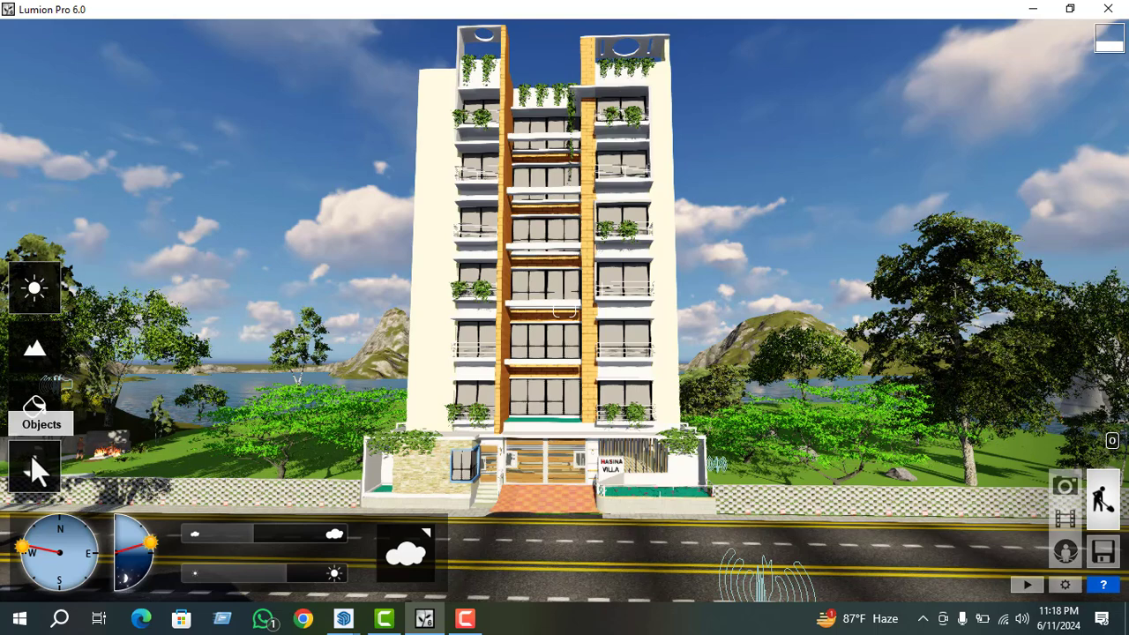
left_click(30, 455)
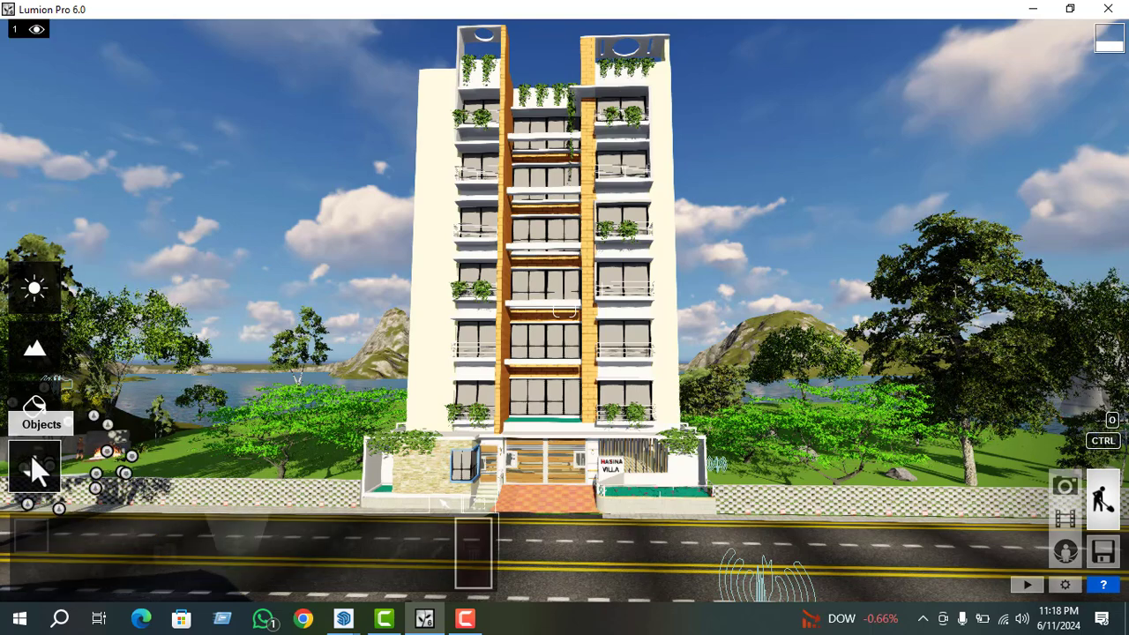
left_click(38, 351)
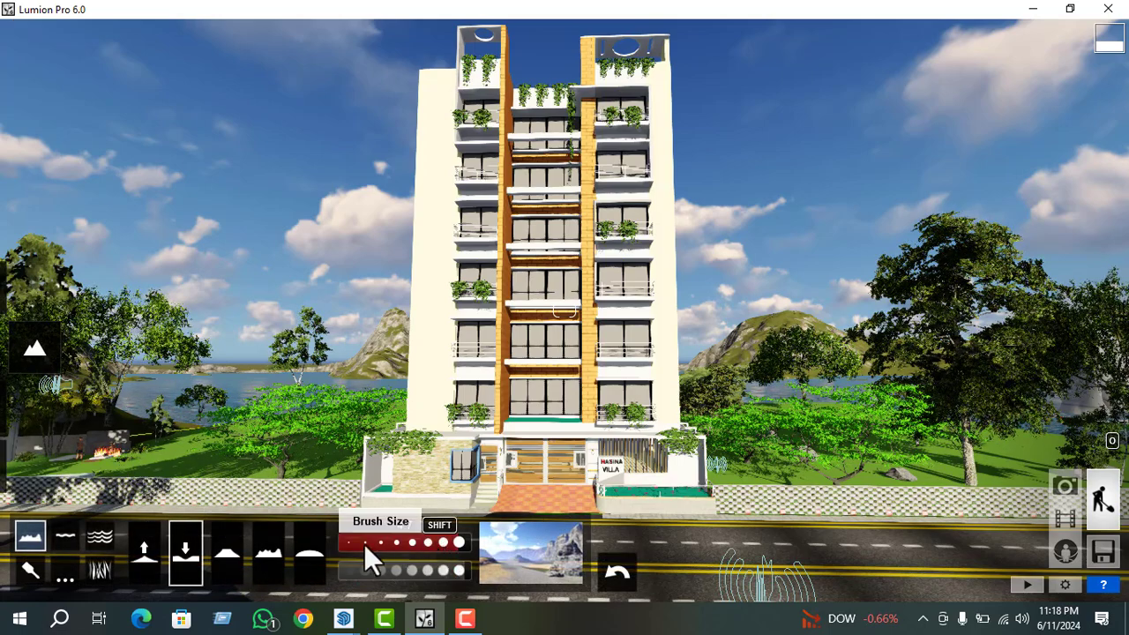